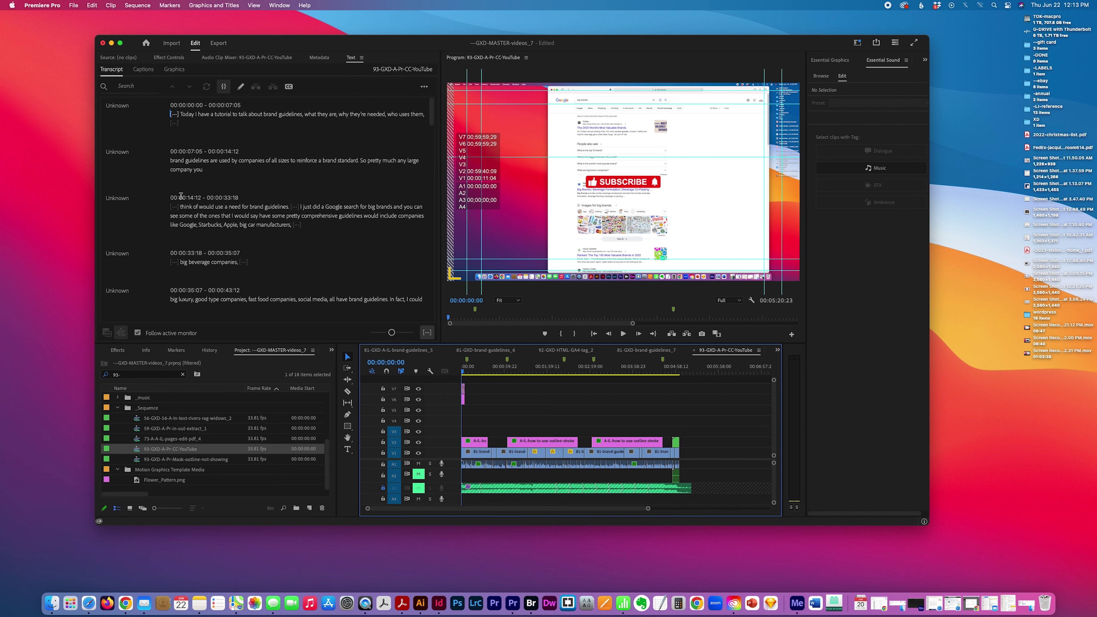
Check the installed program version in its About information and return the playhead to the start of the sequence.
{"action": "scroll", "coordinate": [321, 155], "scroll_direction": "down", "scroll_amount": 4}
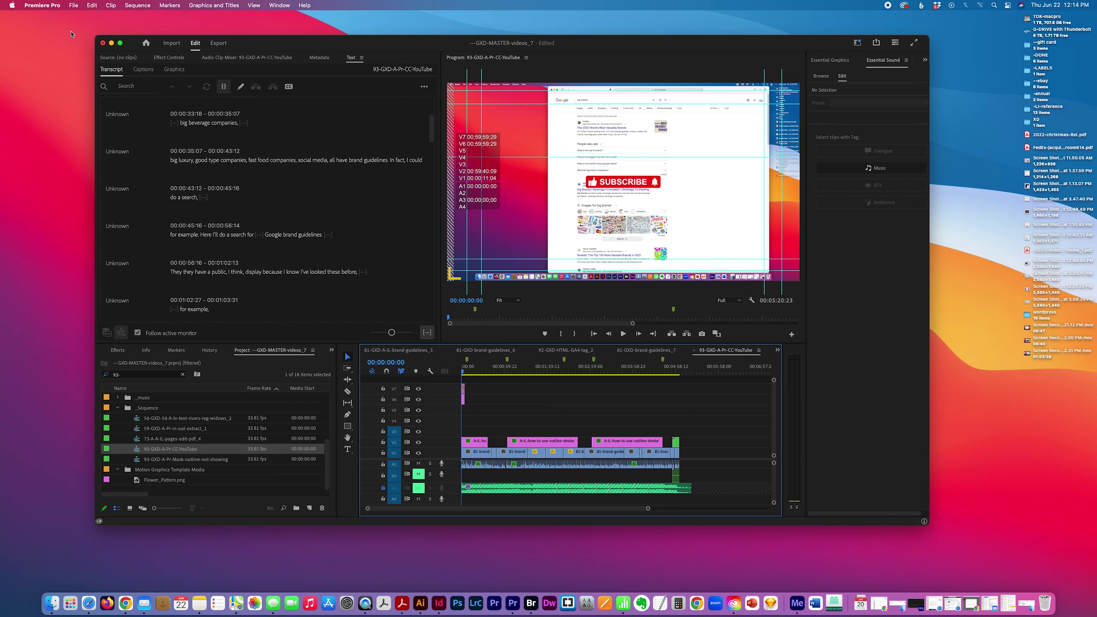
{"action": "left_click", "coordinate": [42, 5]}
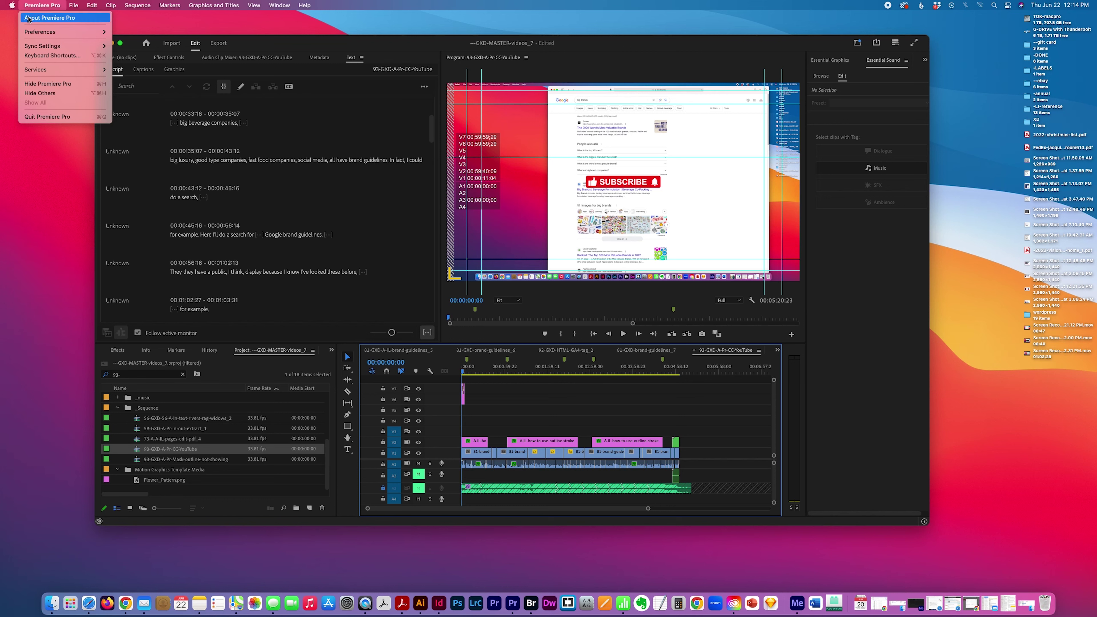
{"action": "left_click", "coordinate": [50, 18]}
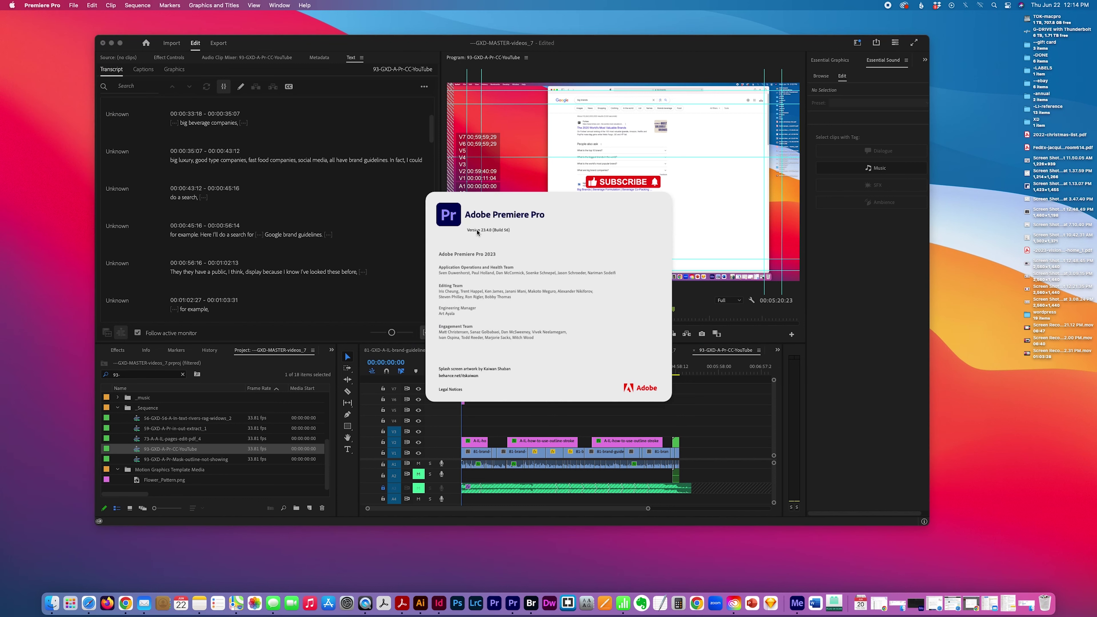
{"action": "left_click", "coordinate": [411, 110]}
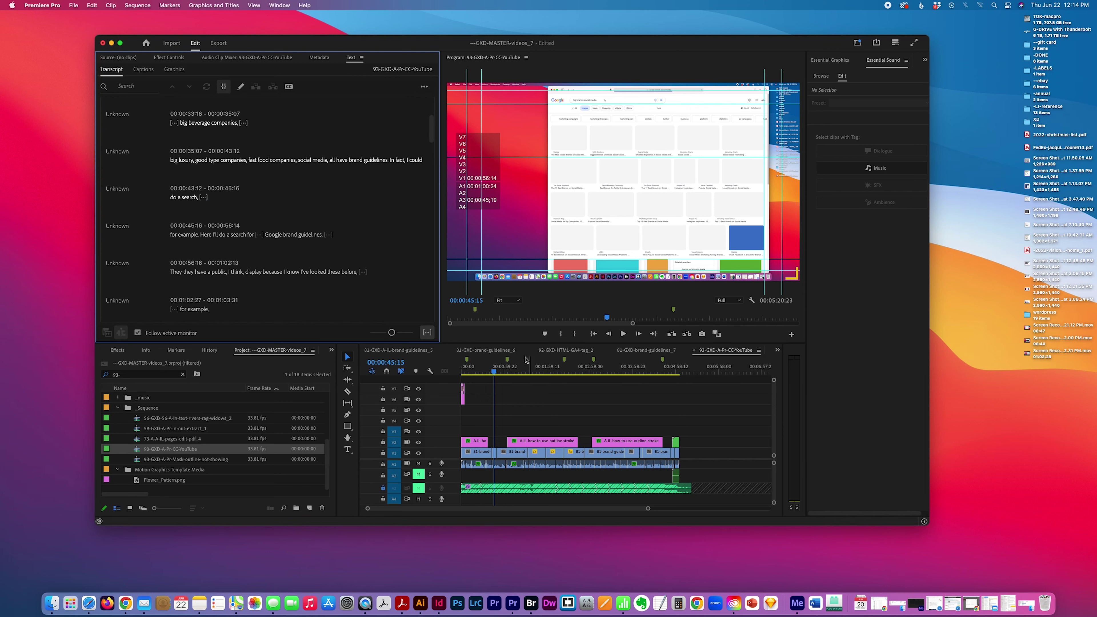
{"action": "left_click_drag", "start_coordinate": [495, 372], "coordinate": [446, 373]}
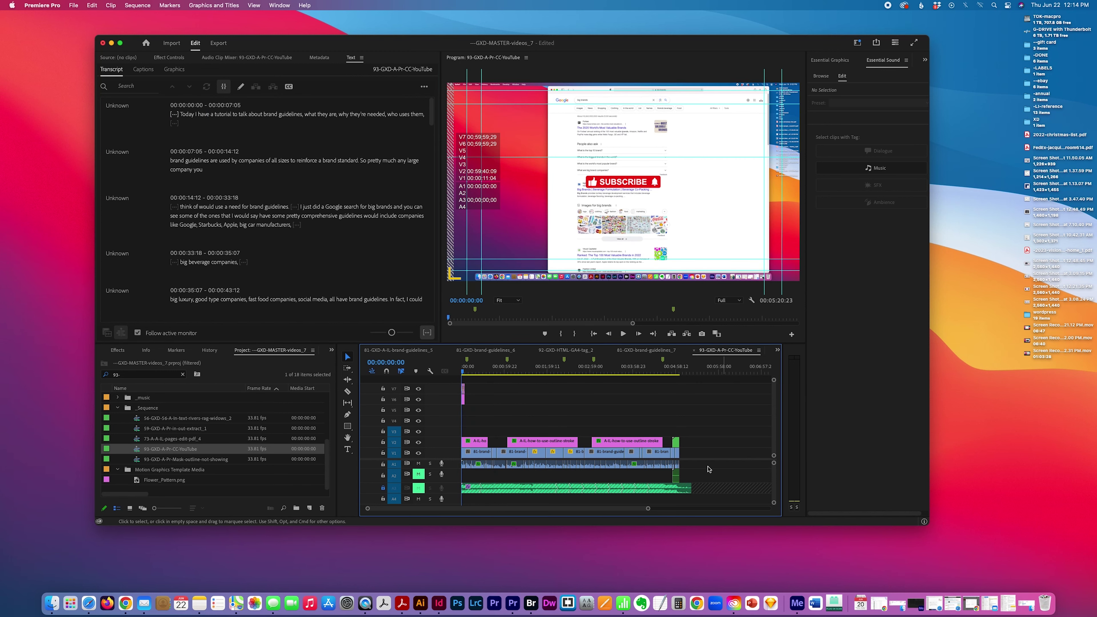
Select all the voice clips on the uppermost audio track of the timeline and tag them as Dialogue.
{"action": "left_click_drag", "start_coordinate": [697, 462], "coordinate": [464, 466]}
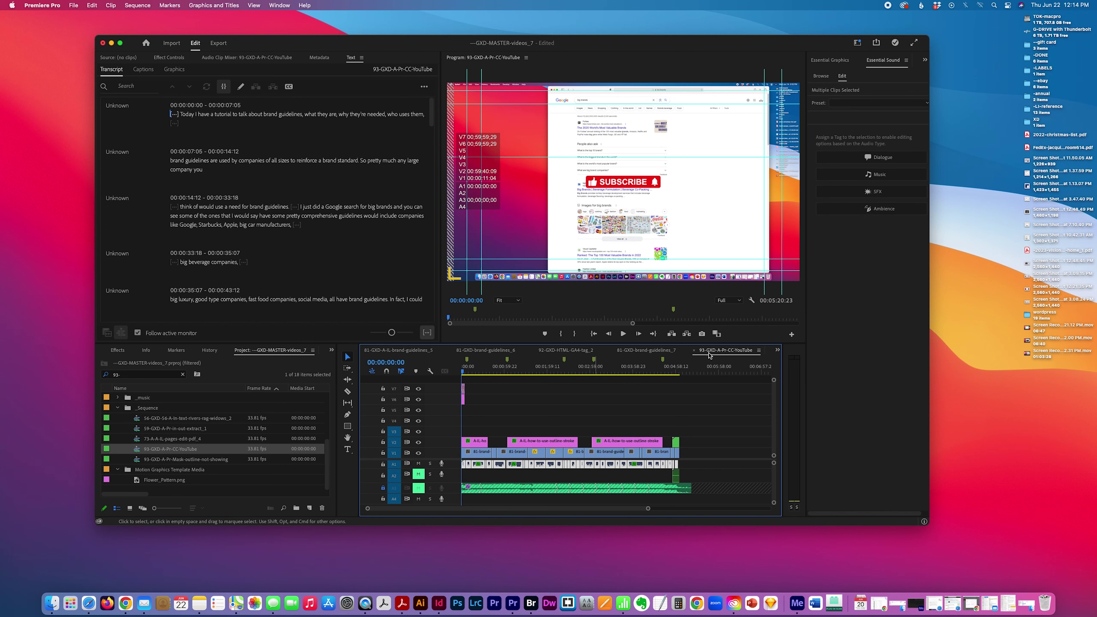
{"action": "left_click", "coordinate": [874, 159]}
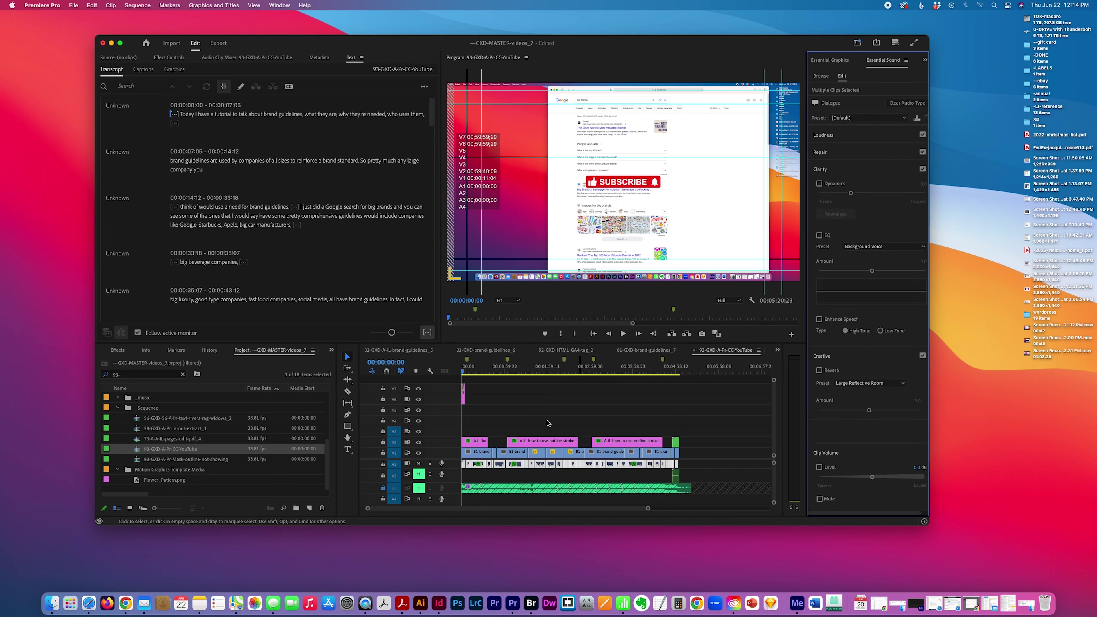
{"action": "left_click", "coordinate": [730, 447]}
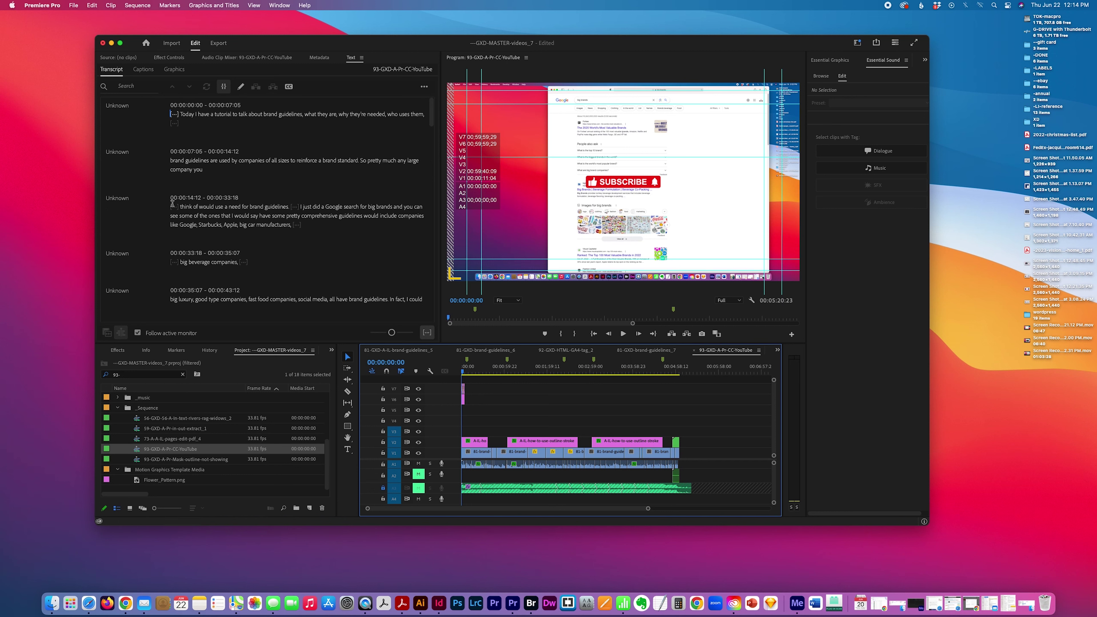
Bring up the Text window with the transcript of the 93-GXD-A-Pr-CC-YouTube sequence.
{"action": "left_click", "coordinate": [105, 76]}
{"action": "left_click", "coordinate": [280, 5]}
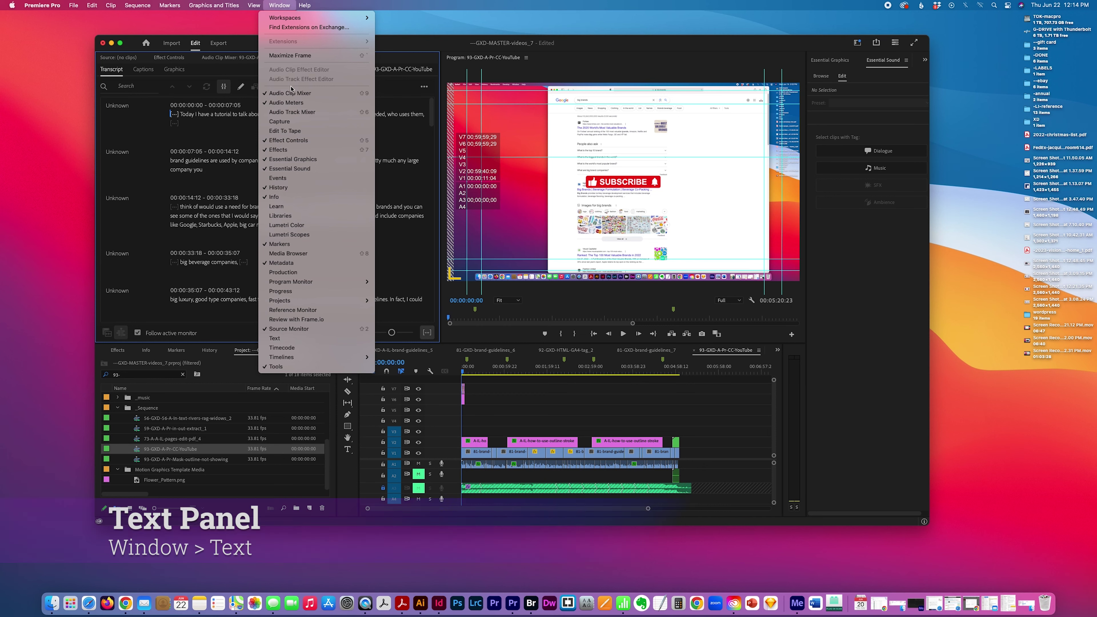
{"action": "left_click", "coordinate": [270, 338]}
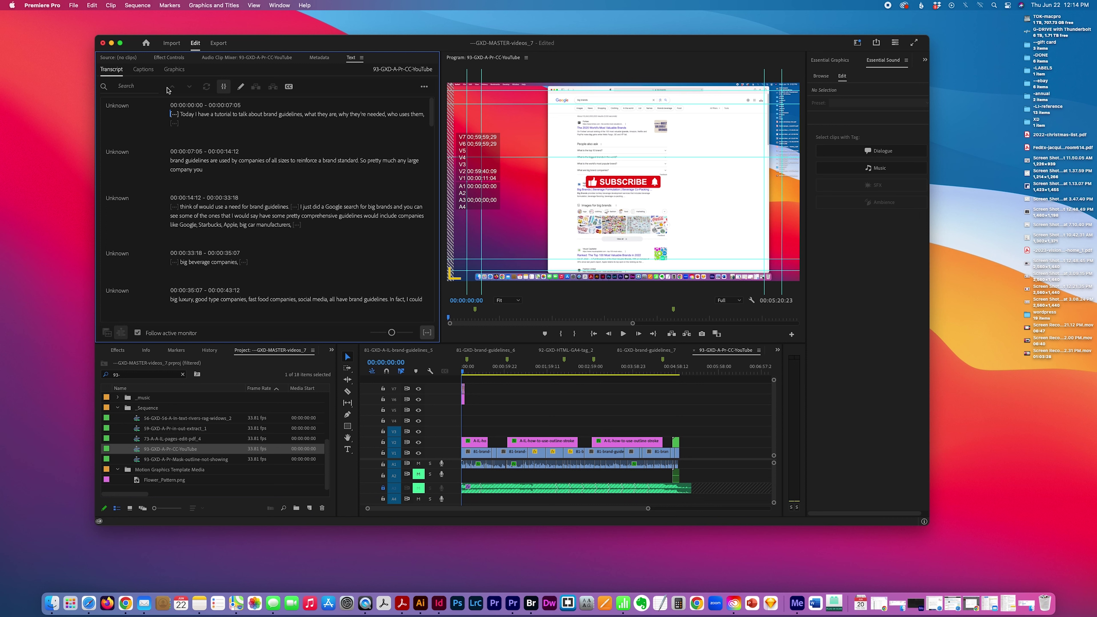
{"action": "left_click", "coordinate": [225, 89]}
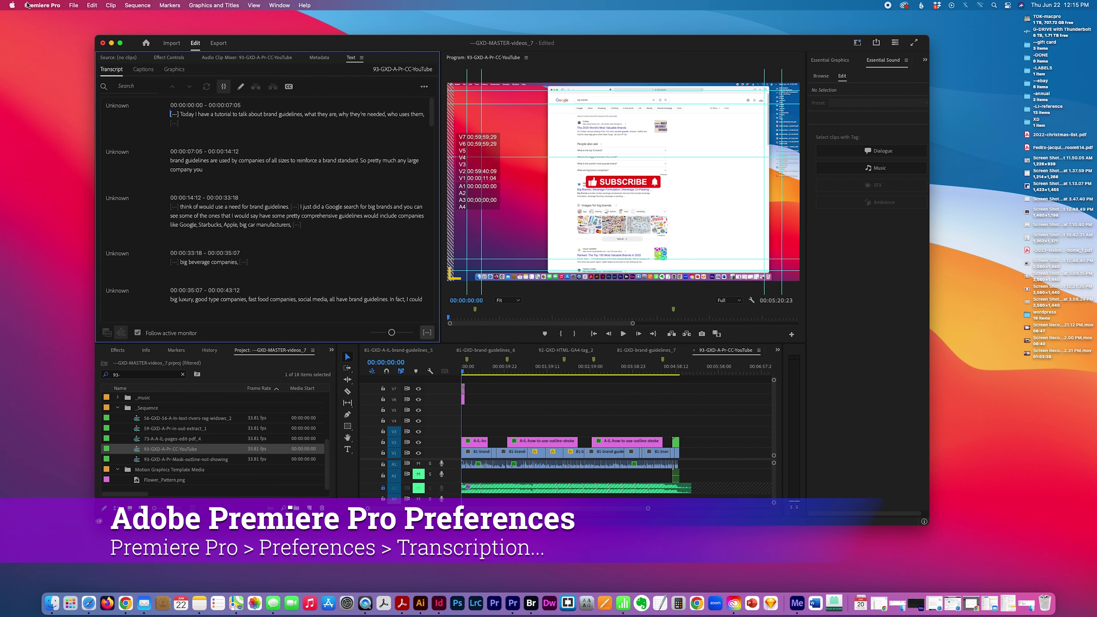
Examine the automatic transcription, speaker labeling and language settings in the Transcription preferences, and leave without changing them.
{"action": "left_click", "coordinate": [42, 5]}
{"action": "mouse_move", "coordinate": [38, 34]}
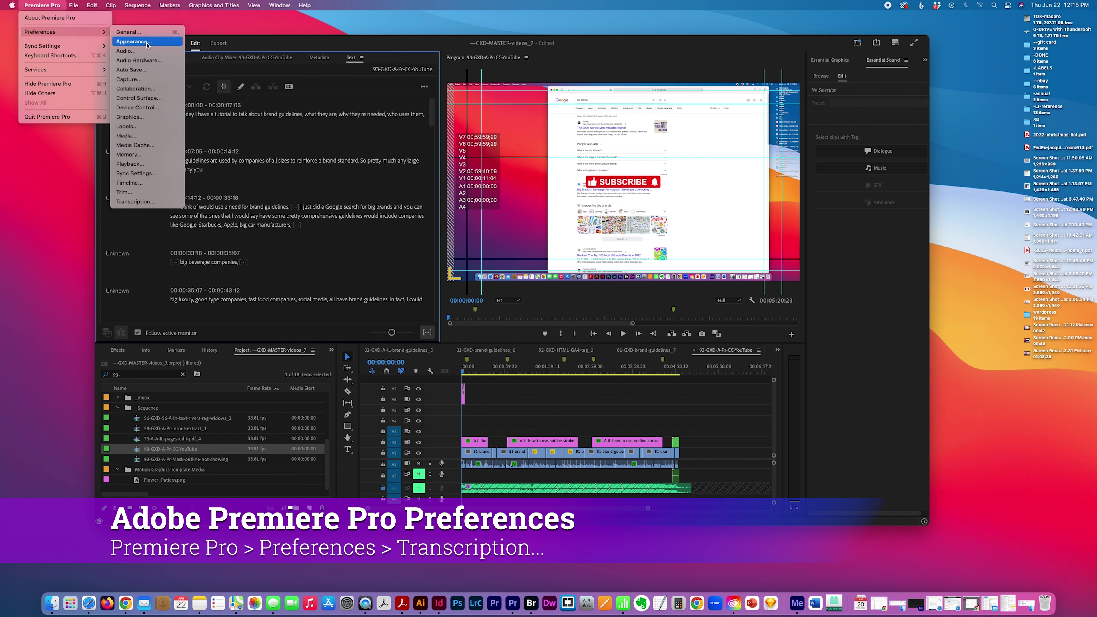
{"action": "left_click", "coordinate": [147, 201]}
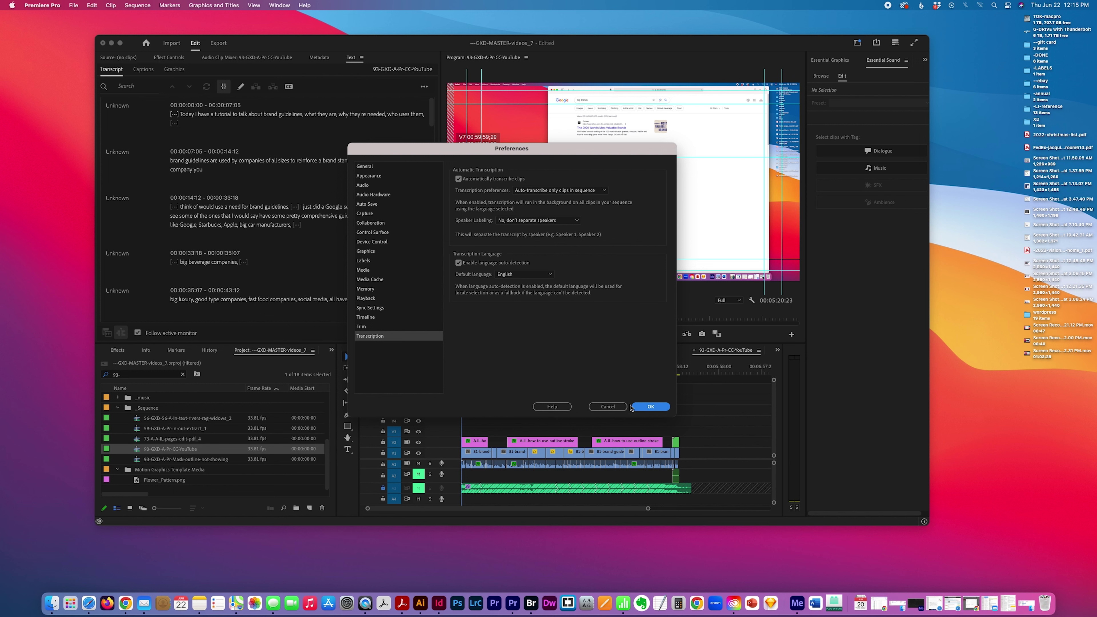
{"action": "left_click", "coordinate": [620, 409]}
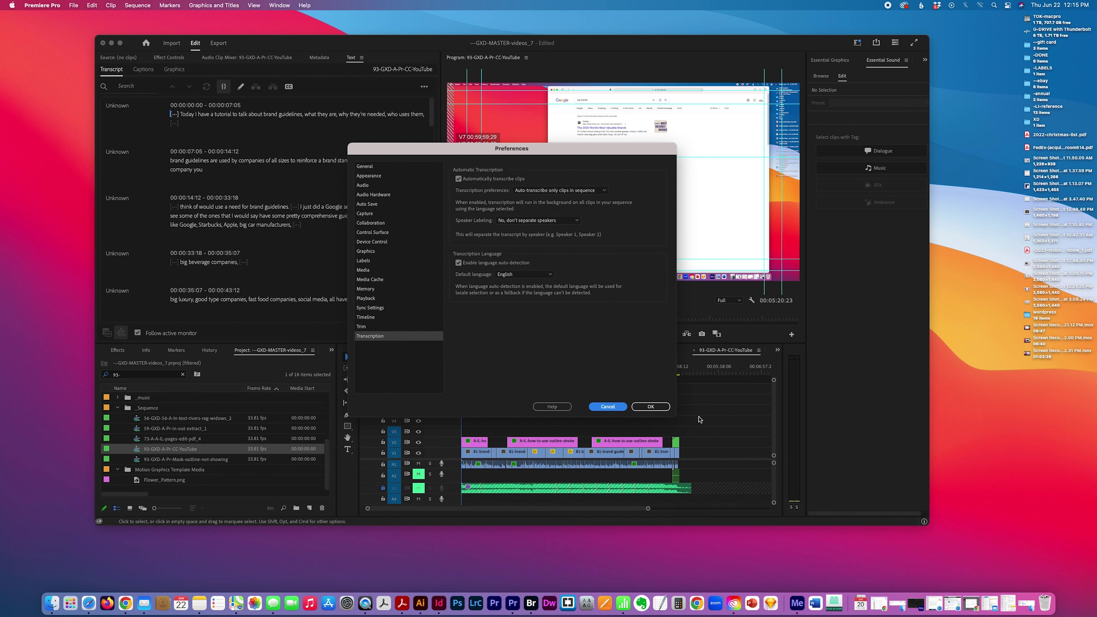
Generate a static transcript of the sequence in English, without separating speakers and with audio analysis by track.
{"action": "left_click", "coordinate": [425, 86]}
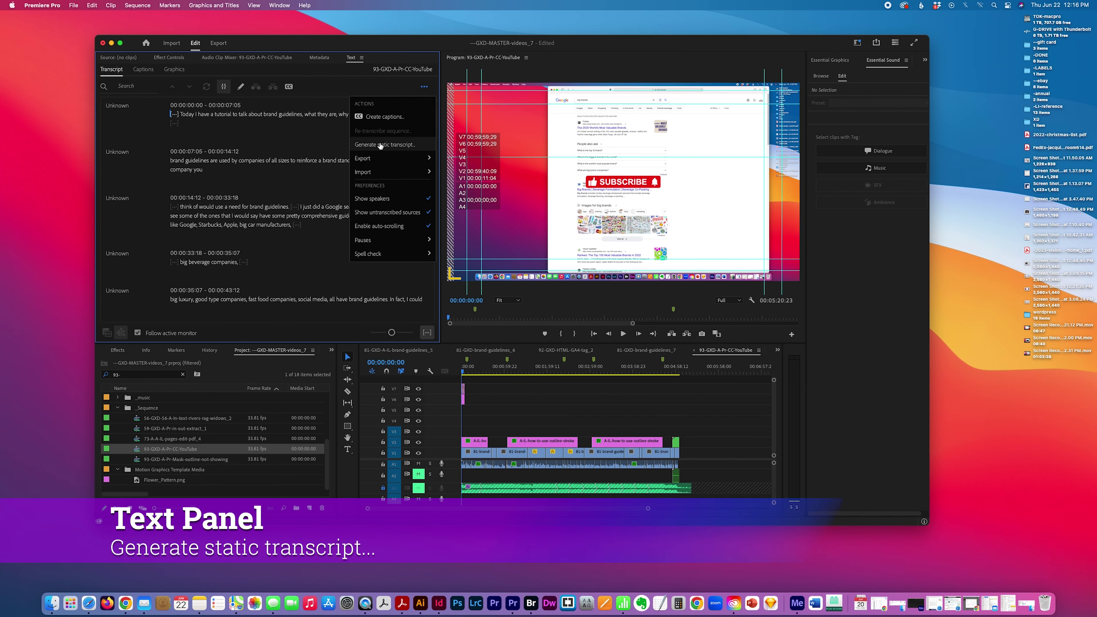
{"action": "left_click", "coordinate": [382, 144]}
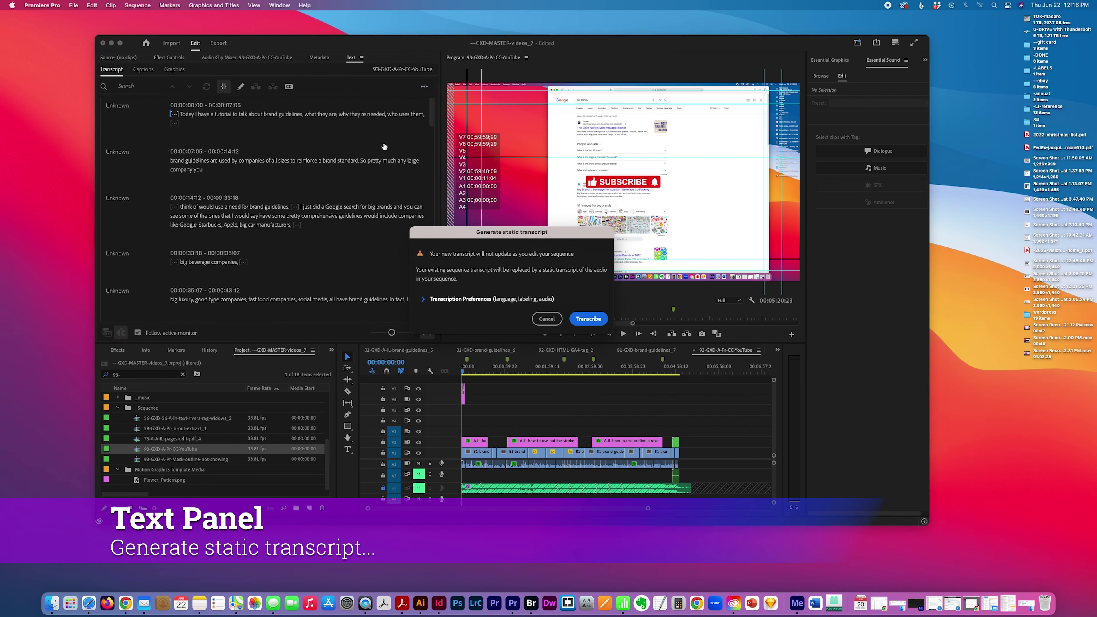
{"action": "left_click", "coordinate": [426, 300]}
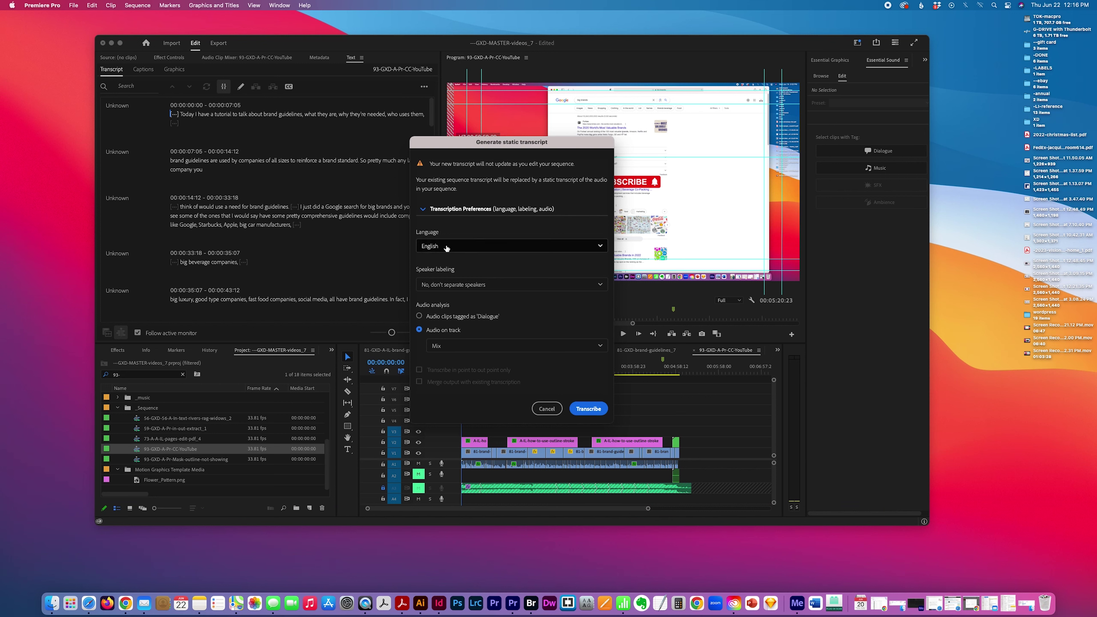
{"action": "left_click", "coordinate": [602, 246]}
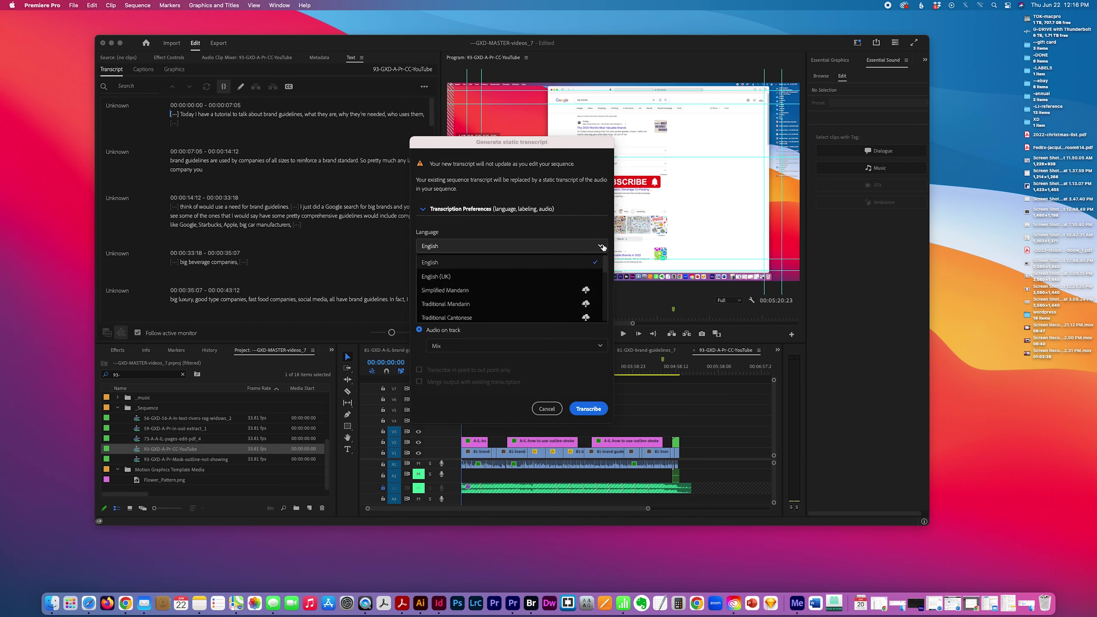
{"action": "left_click", "coordinate": [473, 262]}
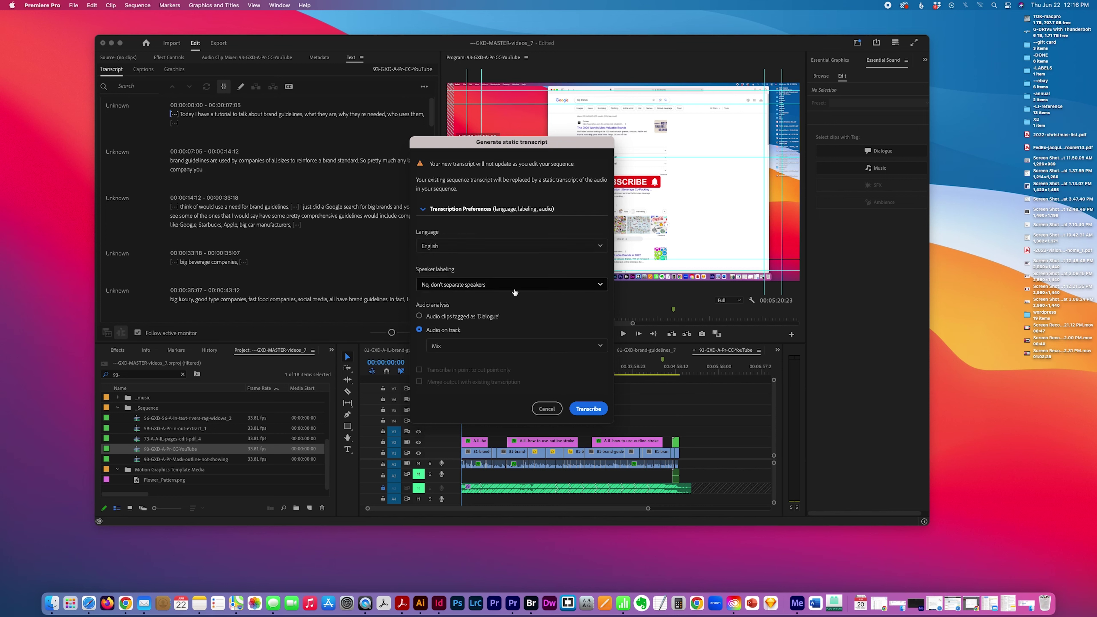
{"action": "left_click", "coordinate": [602, 285]}
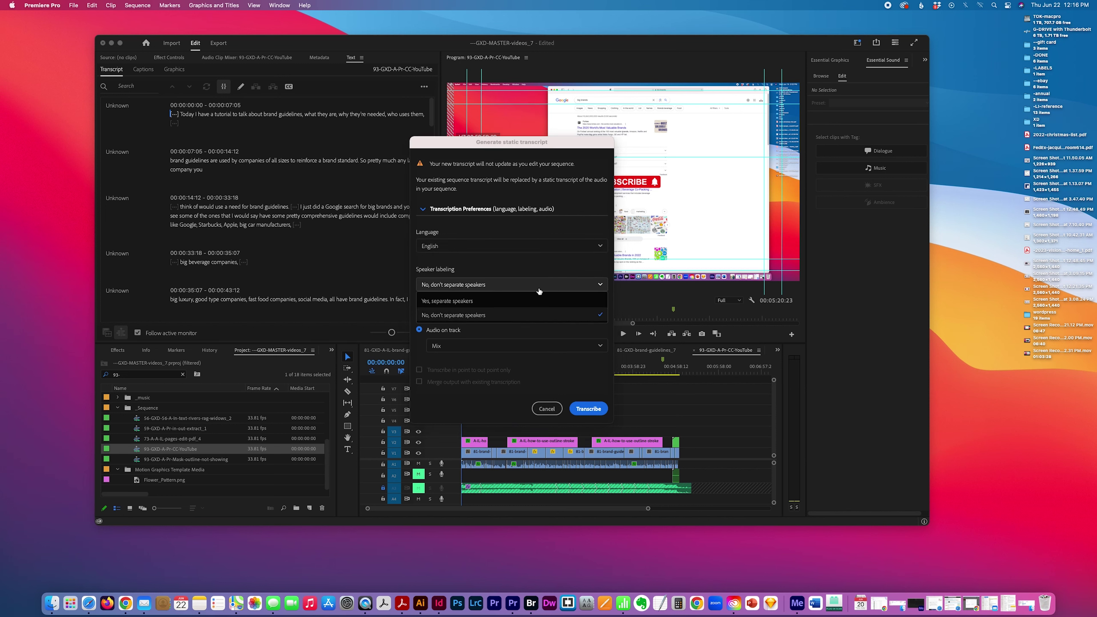
{"action": "left_click", "coordinate": [486, 286]}
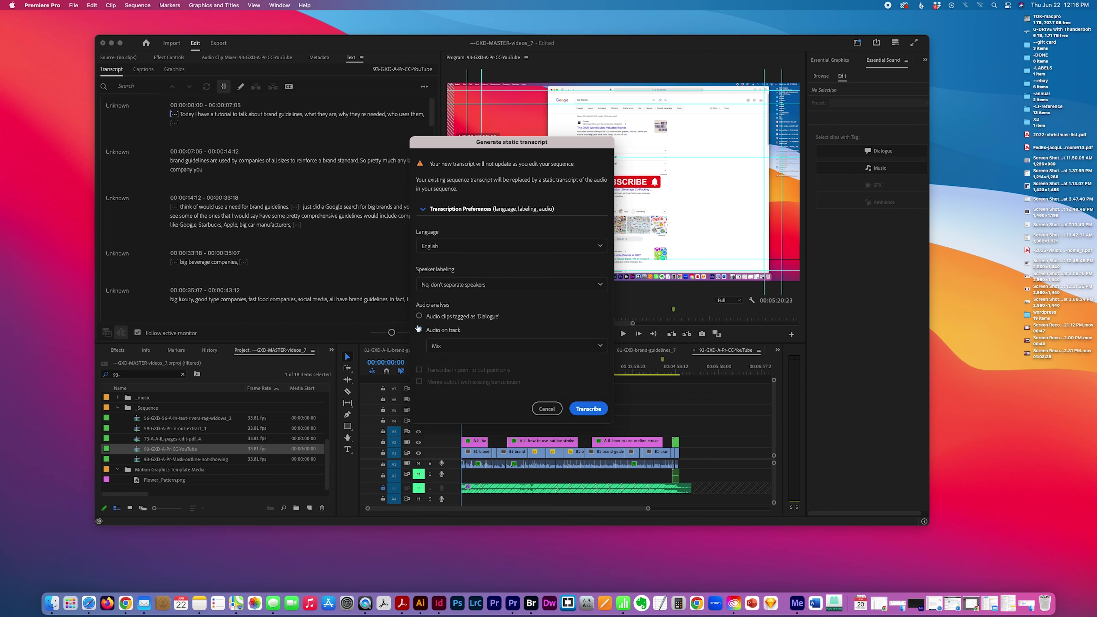
{"action": "left_click", "coordinate": [600, 348]}
{"action": "left_click", "coordinate": [445, 378]}
{"action": "left_click", "coordinate": [588, 409]}
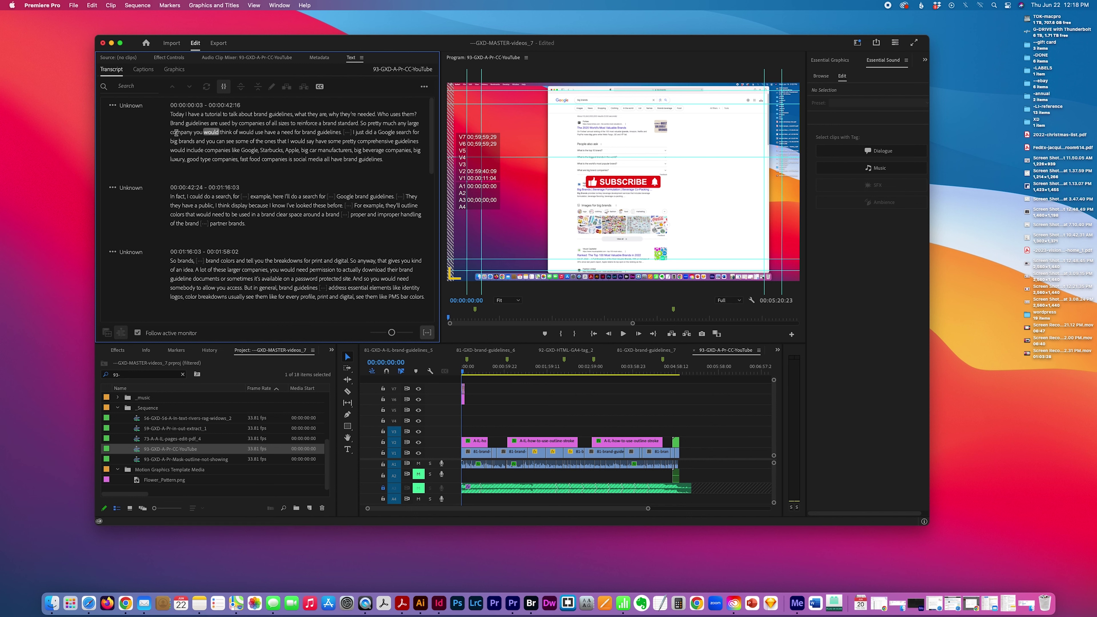
Rename the transcript's Unknown speaker to the presenter's first name and save it.
{"action": "left_click", "coordinate": [132, 106]}
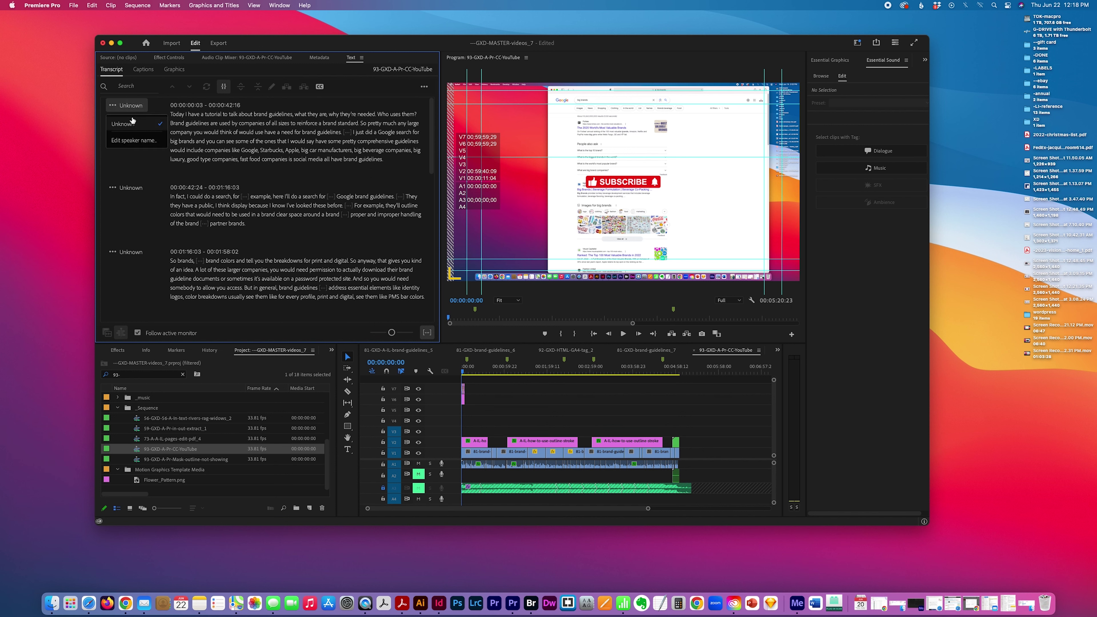
{"action": "left_click", "coordinate": [129, 140]}
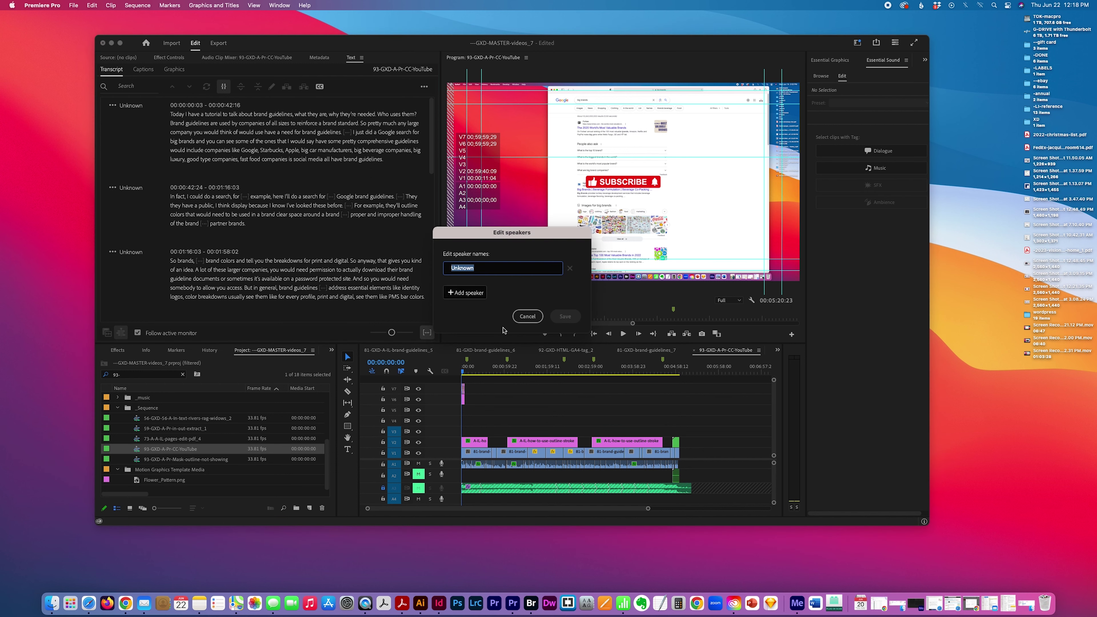
{"action": "type", "text": "Ja"}
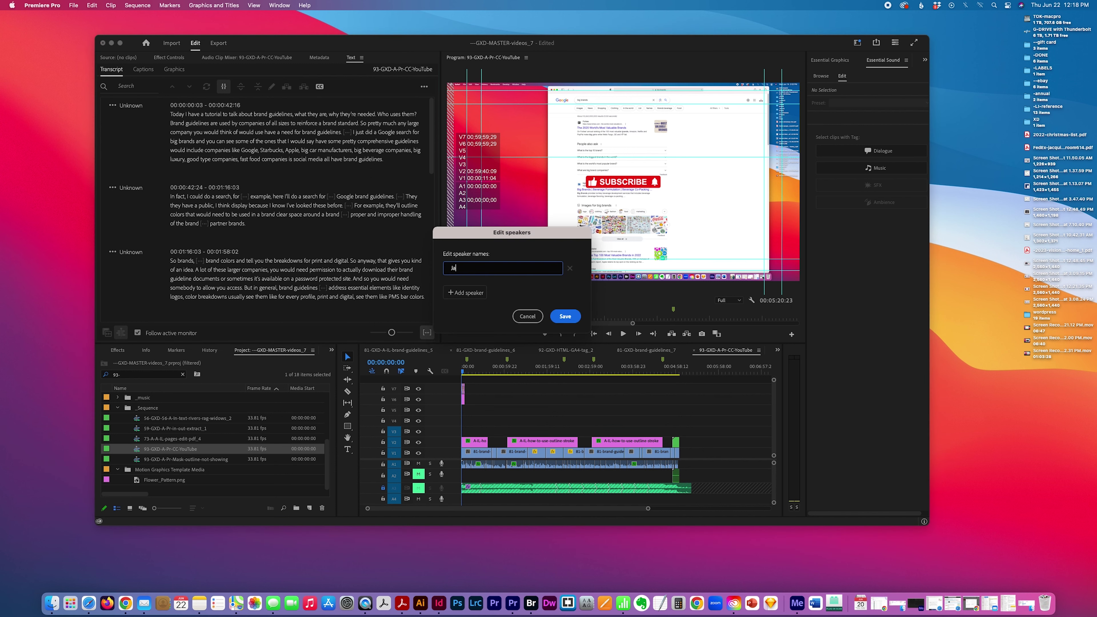
{"action": "type", "text": "cquie"}
{"action": "left_click", "coordinate": [571, 322]}
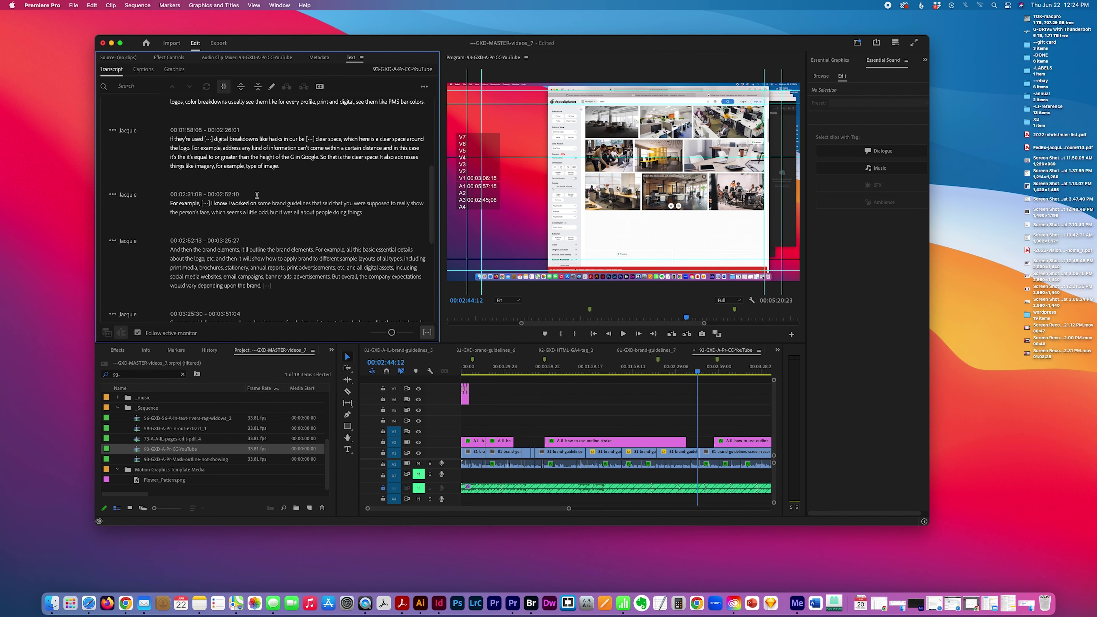
Generate a text-based editing transcript that replaces the existing static transcript of the sequence.
{"action": "scroll", "coordinate": [257, 196], "scroll_direction": "up", "scroll_amount": 10}
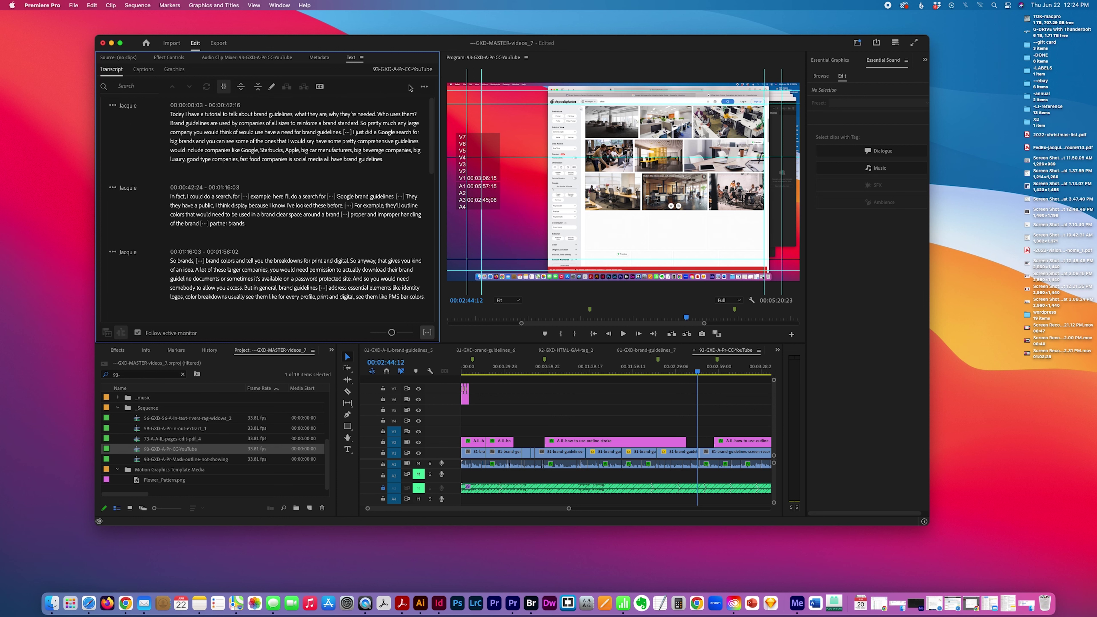
{"action": "left_click", "coordinate": [424, 88]}
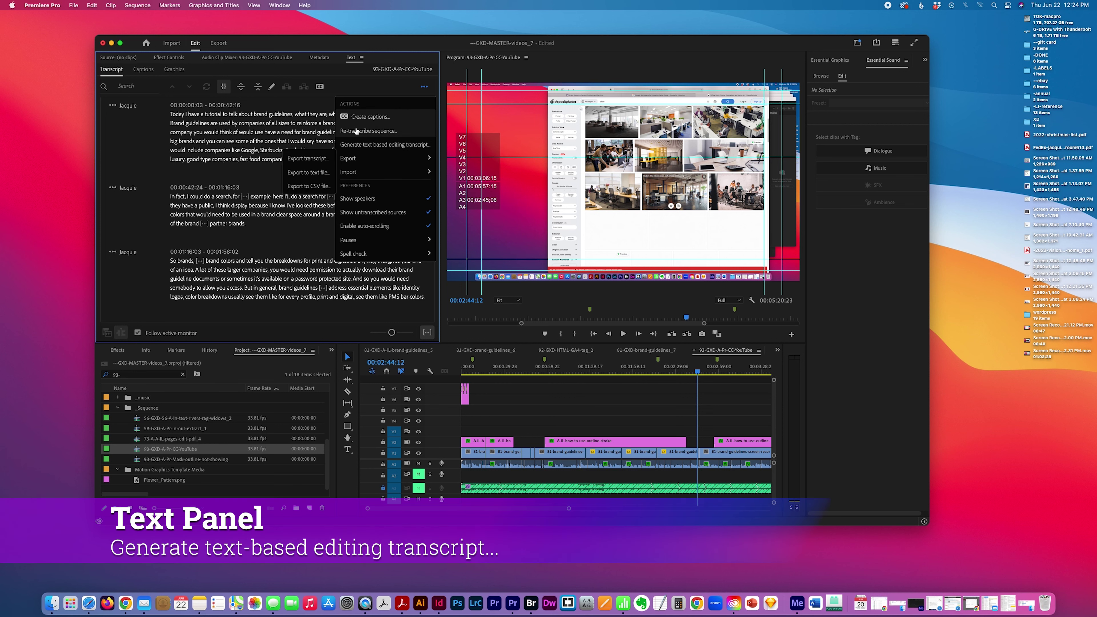
{"action": "left_click", "coordinate": [353, 149]}
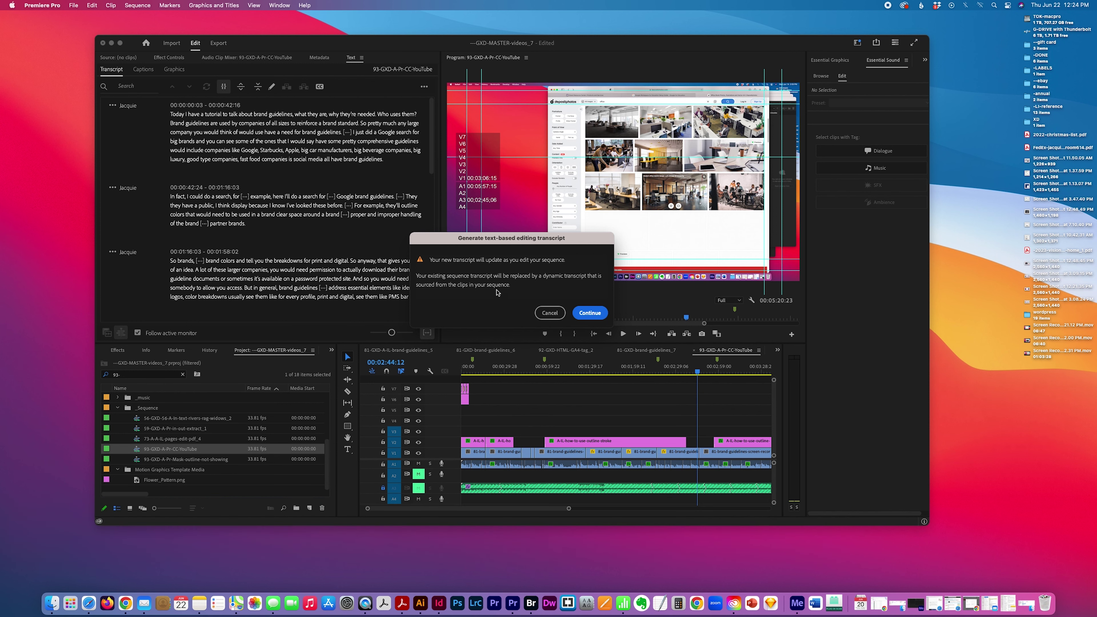
{"action": "left_click", "coordinate": [590, 313]}
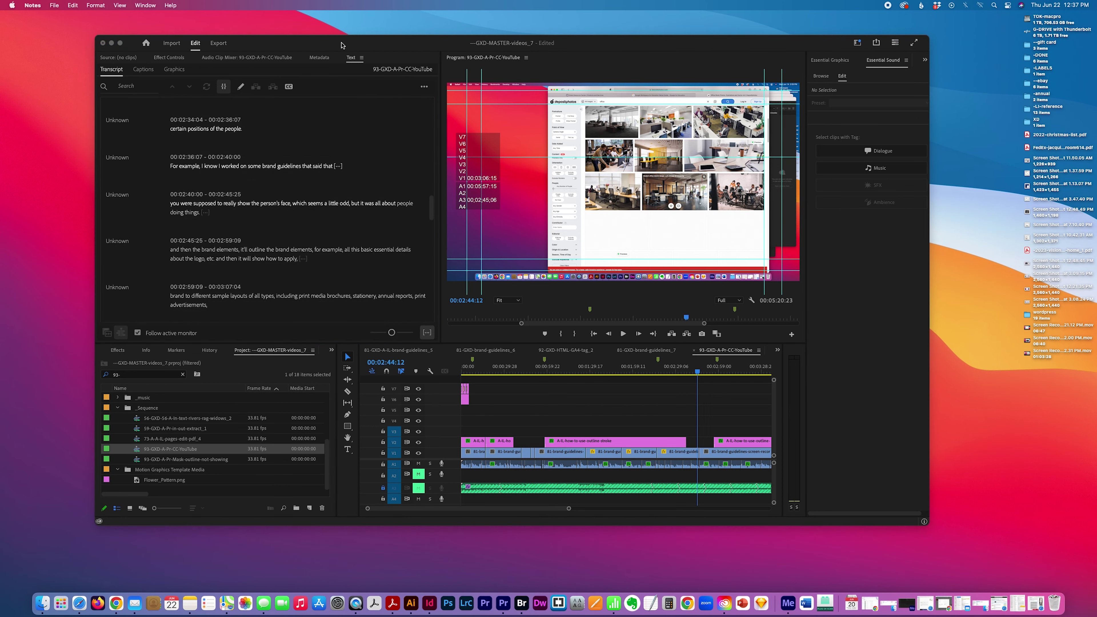
Switch back to Premiere Pro and jump to the words "comprehensive guidelines would" near the beginning of the transcript.
{"action": "left_click", "coordinate": [341, 45]}
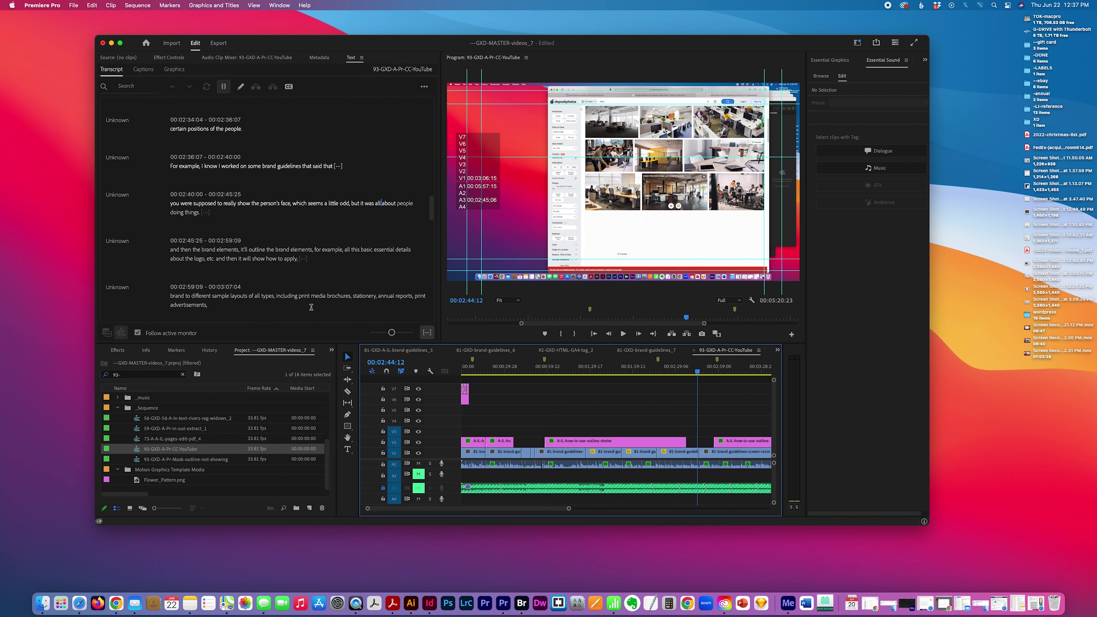
{"action": "scroll", "coordinate": [665, 484], "scroll_direction": "down", "scroll_amount": 2}
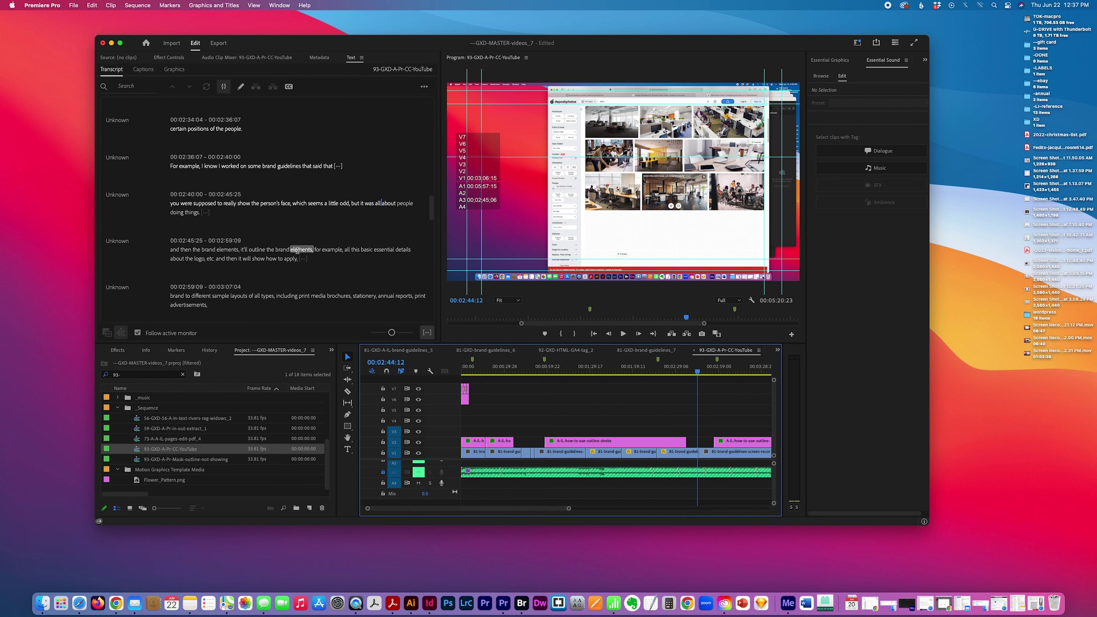
{"action": "scroll", "coordinate": [297, 251], "scroll_direction": "up", "scroll_amount": 20}
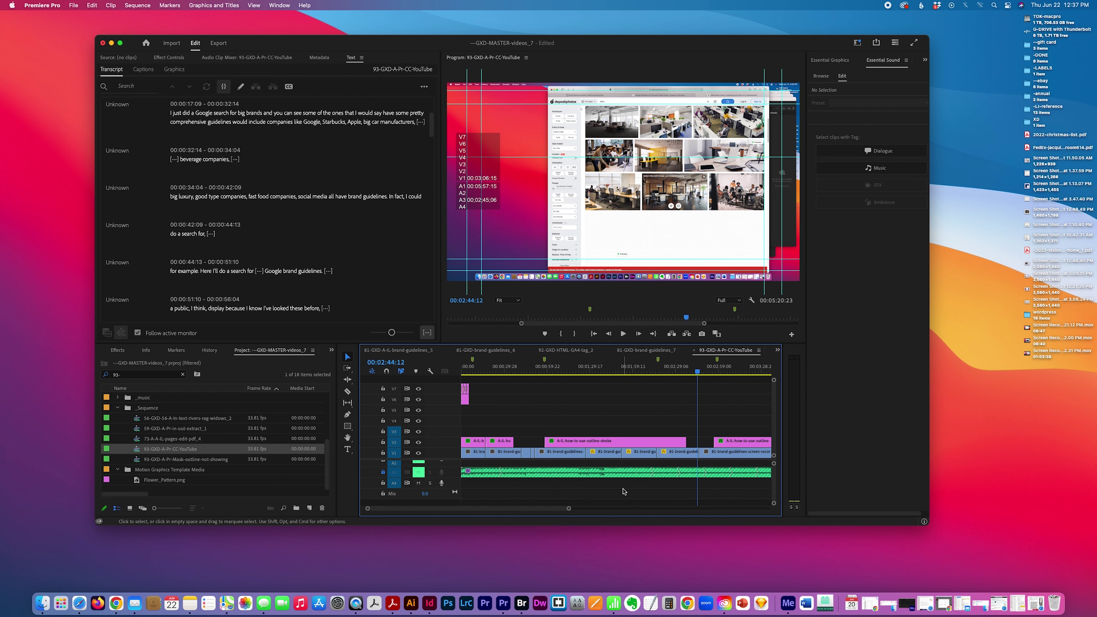
{"action": "scroll", "coordinate": [614, 471], "scroll_direction": "up", "scroll_amount": 2}
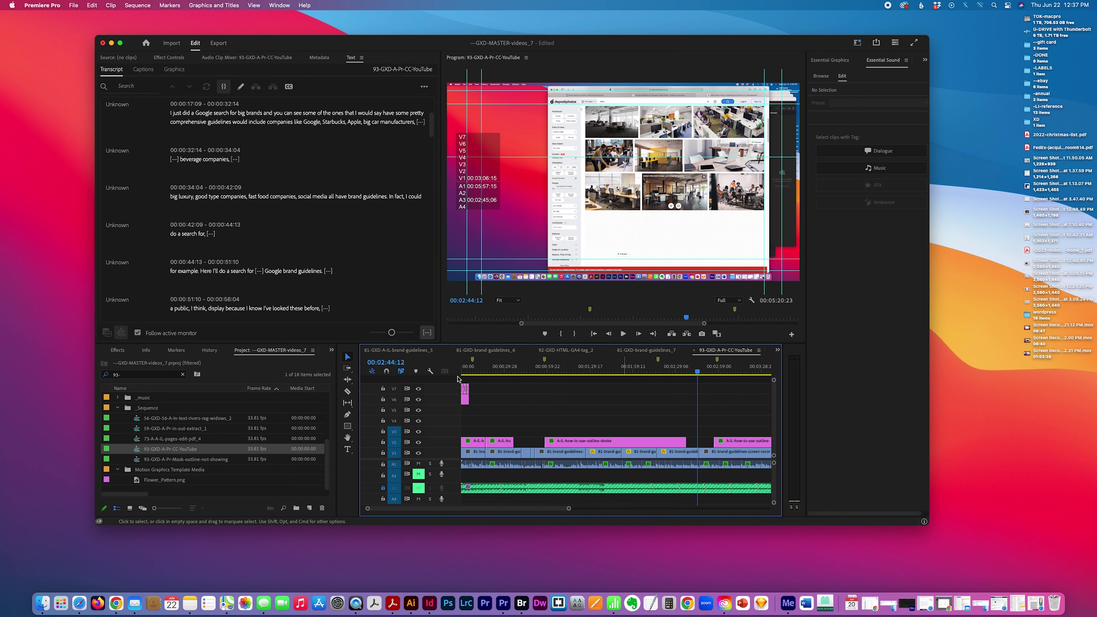
{"action": "left_click", "coordinate": [239, 114]}
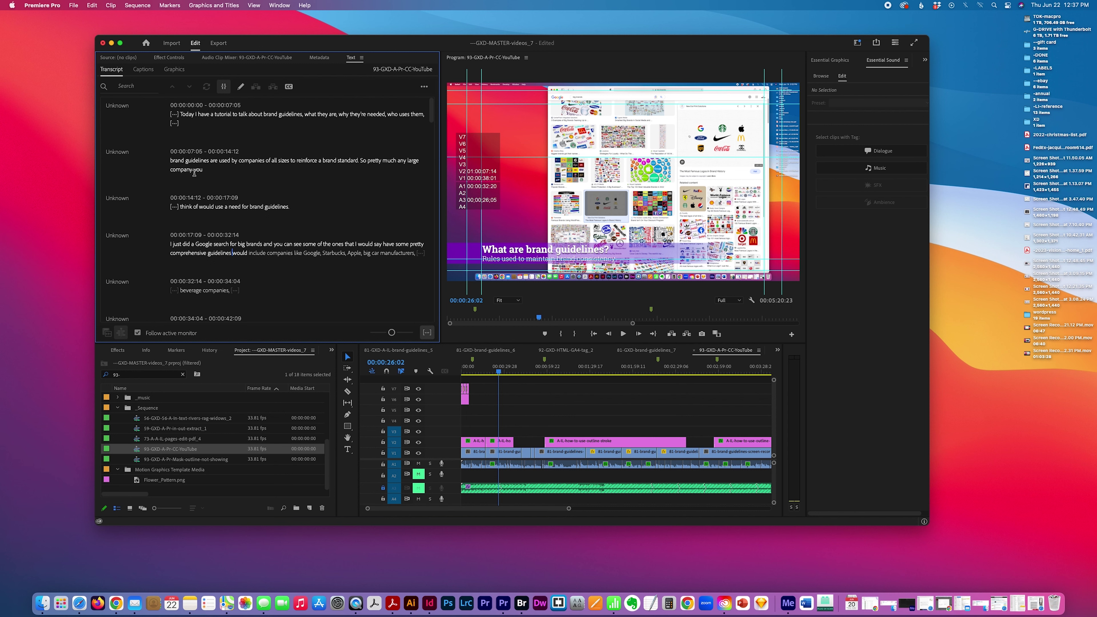
Return to the word "Today" in the transcript's opening line and play the sequence from there, raising the system volume.
{"action": "scroll", "coordinate": [195, 173], "scroll_direction": "down", "scroll_amount": 3}
{"action": "scroll", "coordinate": [195, 176], "scroll_direction": "up", "scroll_amount": 2}
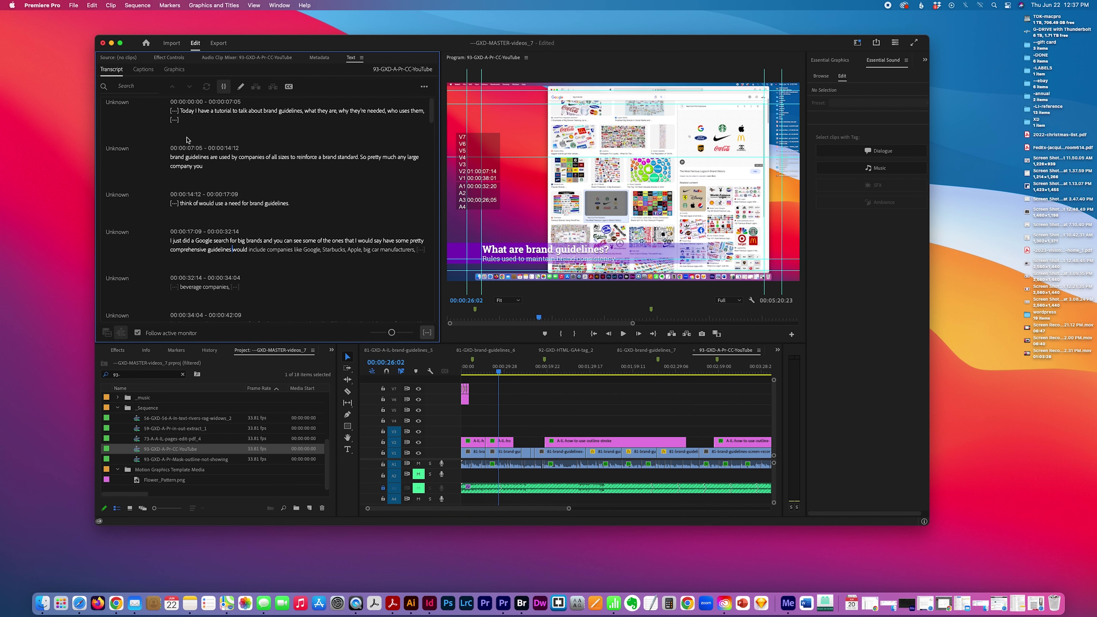
{"action": "left_click", "coordinate": [185, 110]}
{"action": "key", "text": "XF86AudioRaiseVolume"}
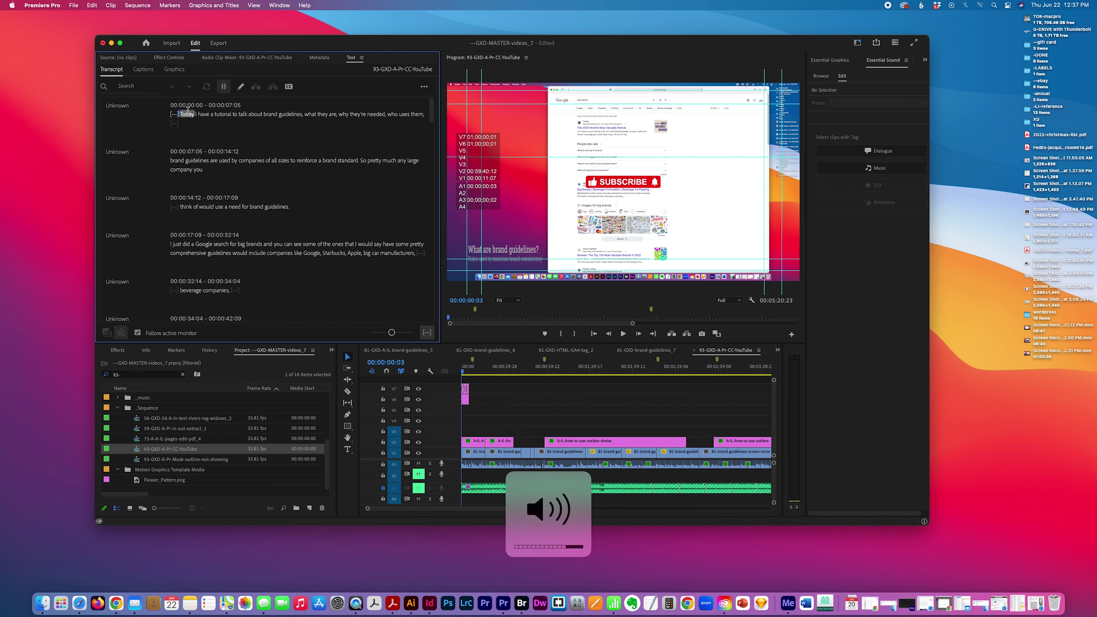
{"action": "left_click", "coordinate": [184, 117]}
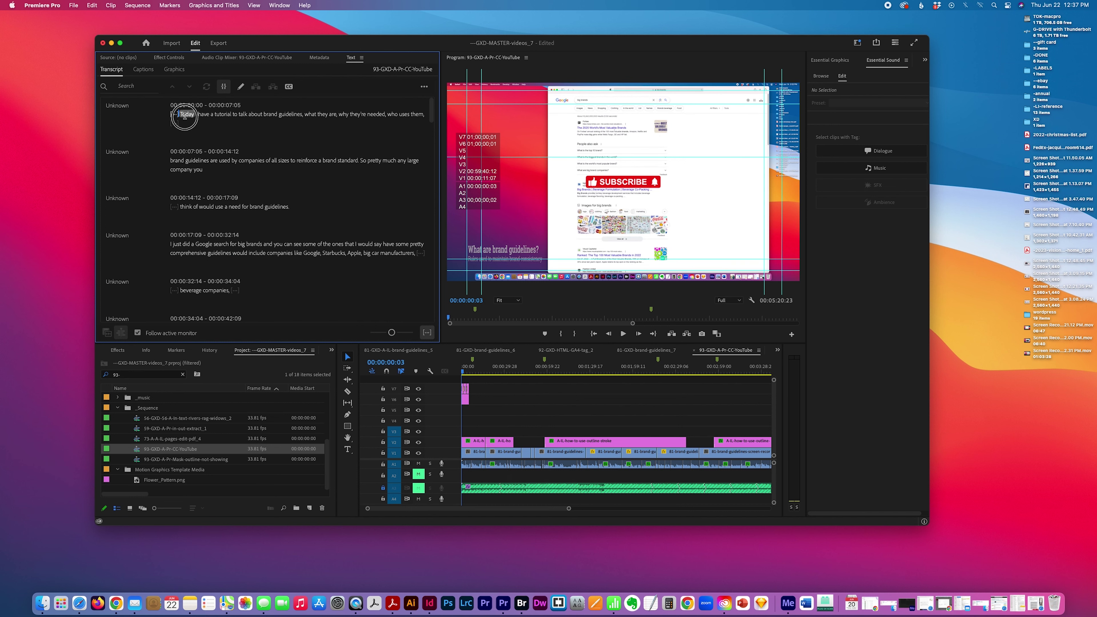
{"action": "key", "text": "space"}
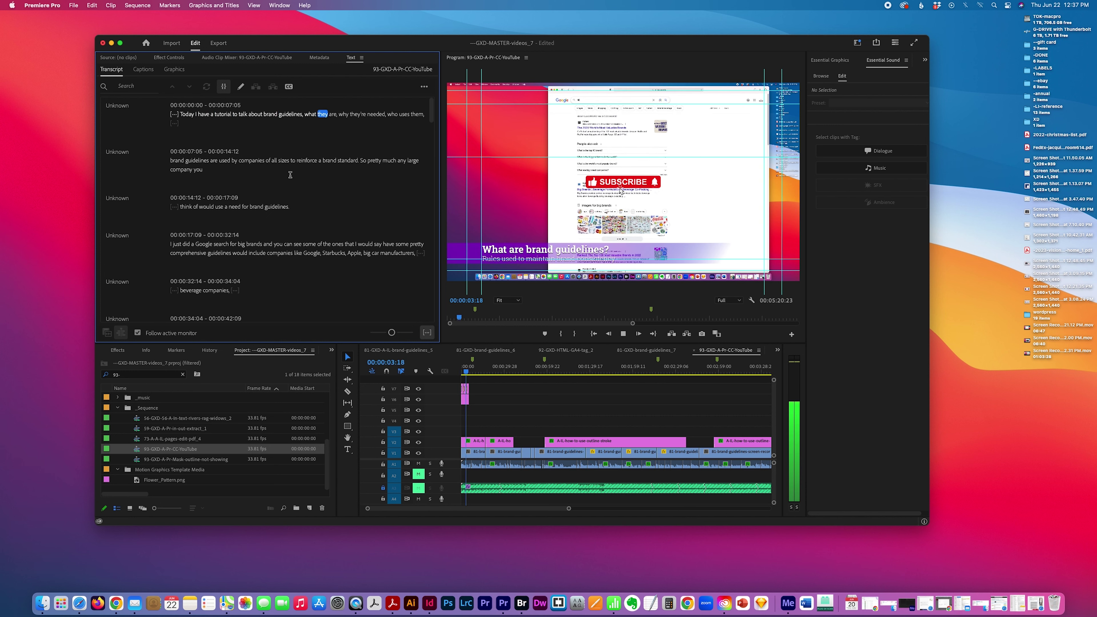
{"action": "key", "text": "space"}
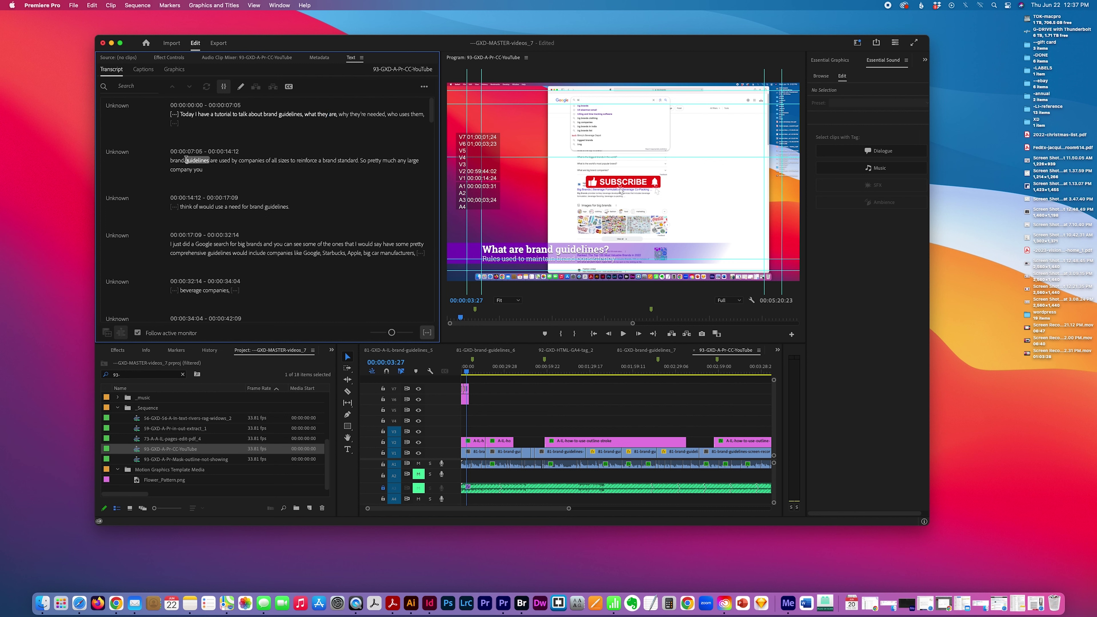
Play the sequence from the transcript line "I just did a Google search for big brands" and lower the system volume.
{"action": "left_click", "coordinate": [175, 243]}
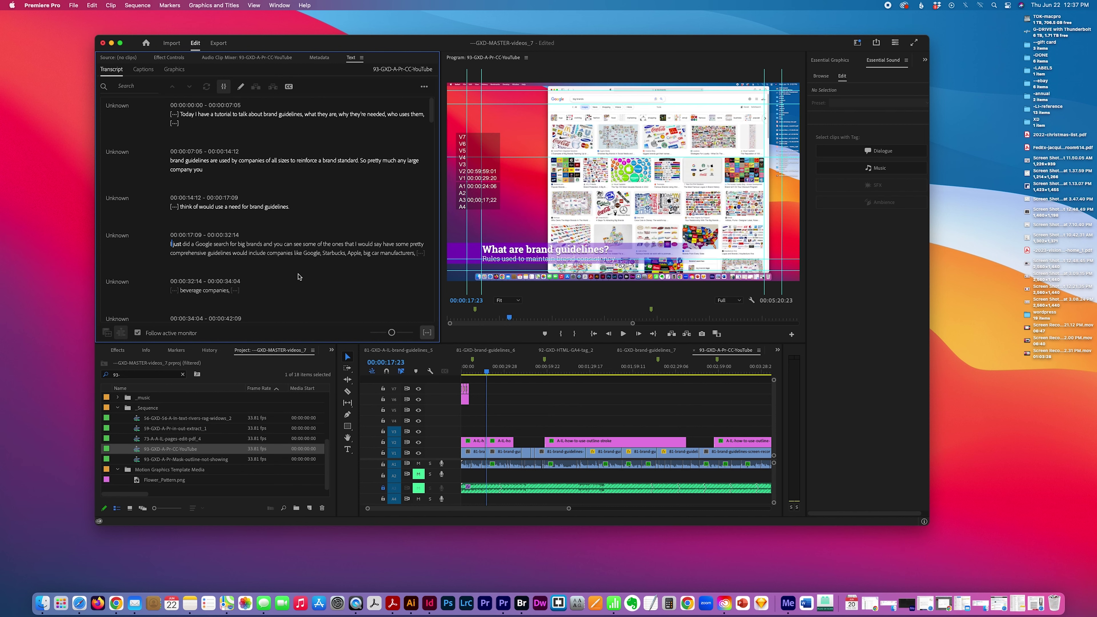
{"action": "key", "text": "space"}
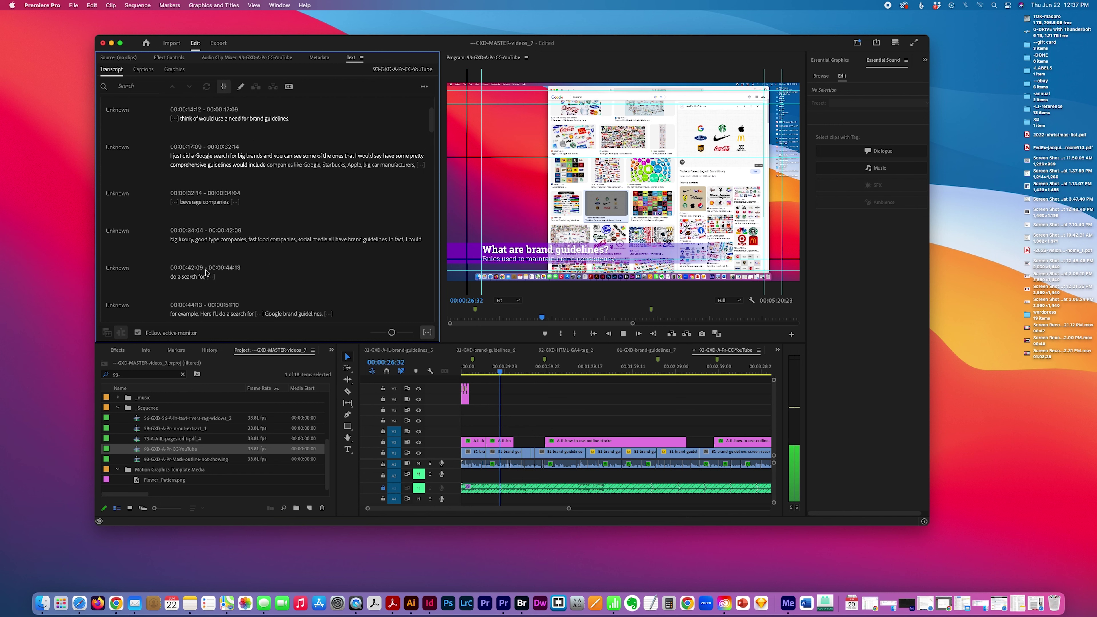
{"action": "key", "text": "XF86AudioLowerVolume"}
{"action": "key", "text": "XF86AudioLowerVolume"}
{"action": "key", "text": "XF86AudioLowerVolume"}
{"action": "key", "text": "XF86AudioLowerVolume"}
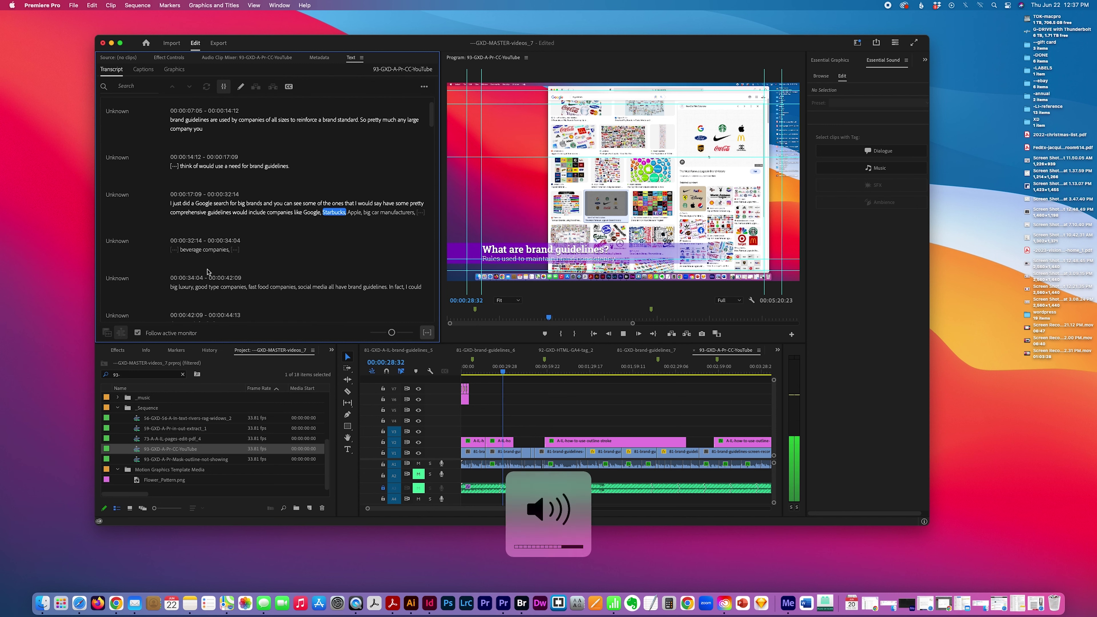
{"action": "key", "text": "XF86AudioLowerVolume"}
{"action": "key", "text": "XF86AudioLowerVolume"}
{"action": "key", "text": "XF86AudioLowerVolume"}
{"action": "key", "text": "XF86AudioLowerVolume"}
{"action": "key", "text": "XF86AudioLowerVolume"}
{"action": "key", "text": "XF86AudioLowerVolume"}
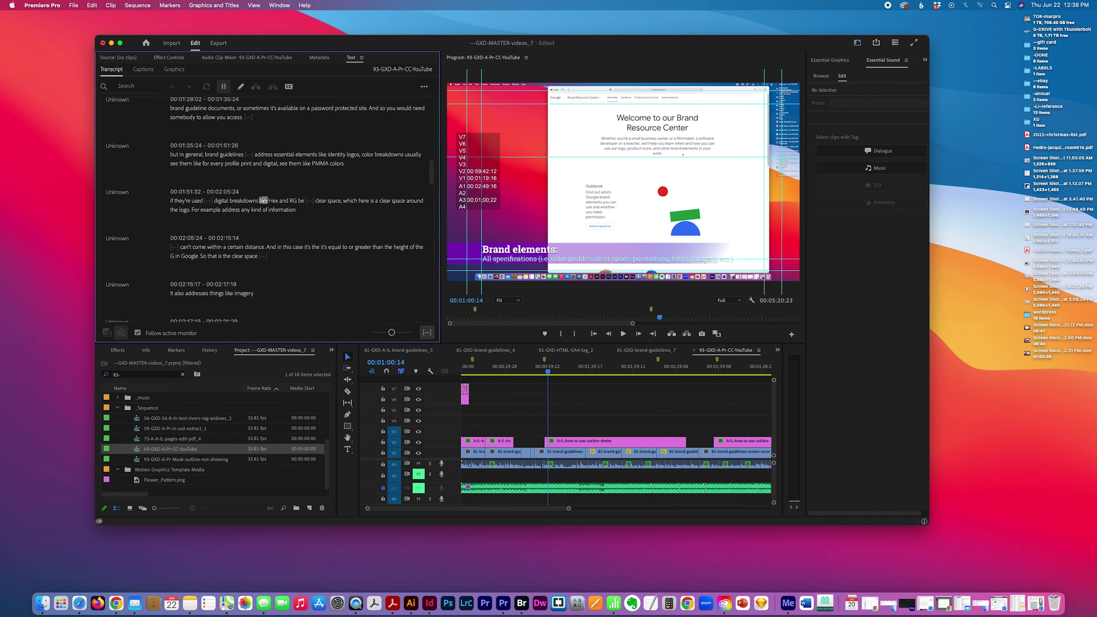
Correct the transcript wording in the digital breakdowns segment, changing "Hex" to "HEX" and "RG be" to "RGB".
{"action": "left_click", "coordinate": [274, 201]}
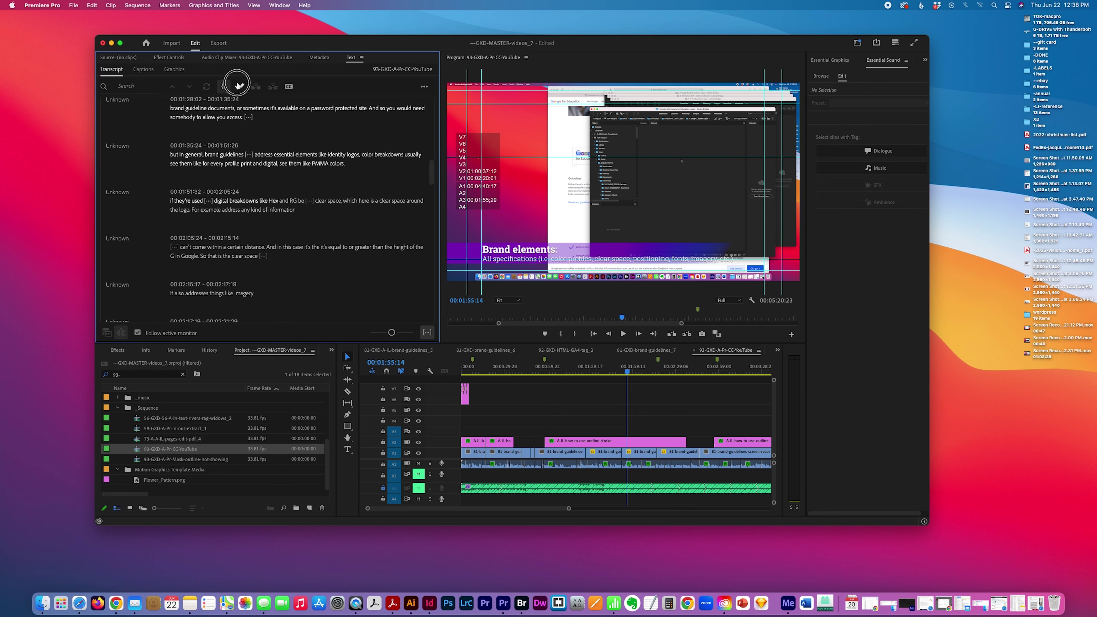
{"action": "left_click", "coordinate": [239, 88]}
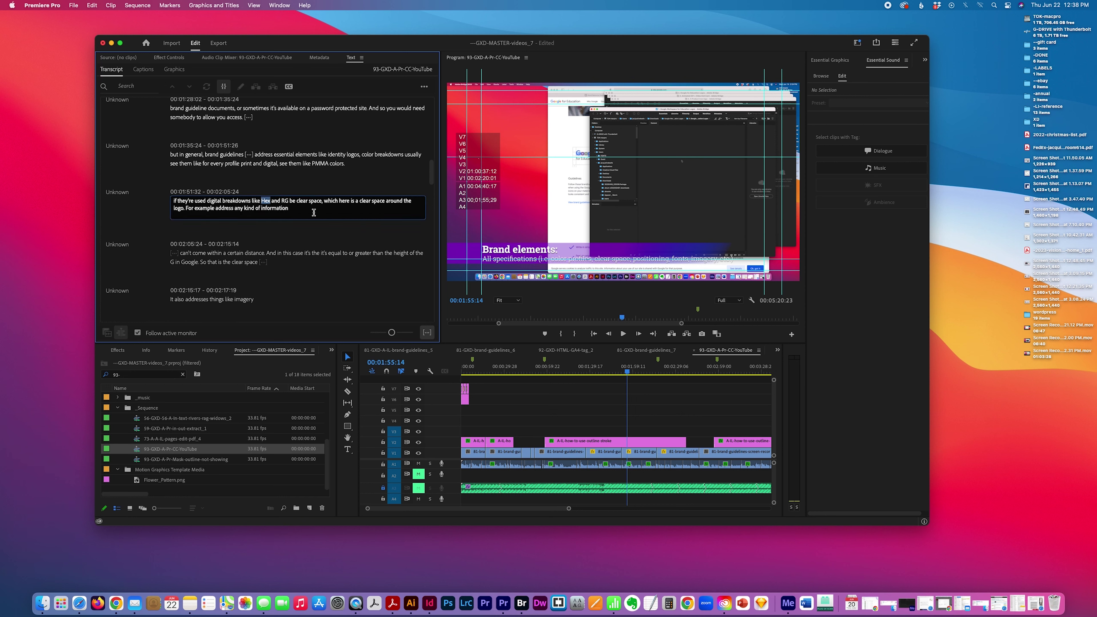
{"action": "type", "text": "HE"}
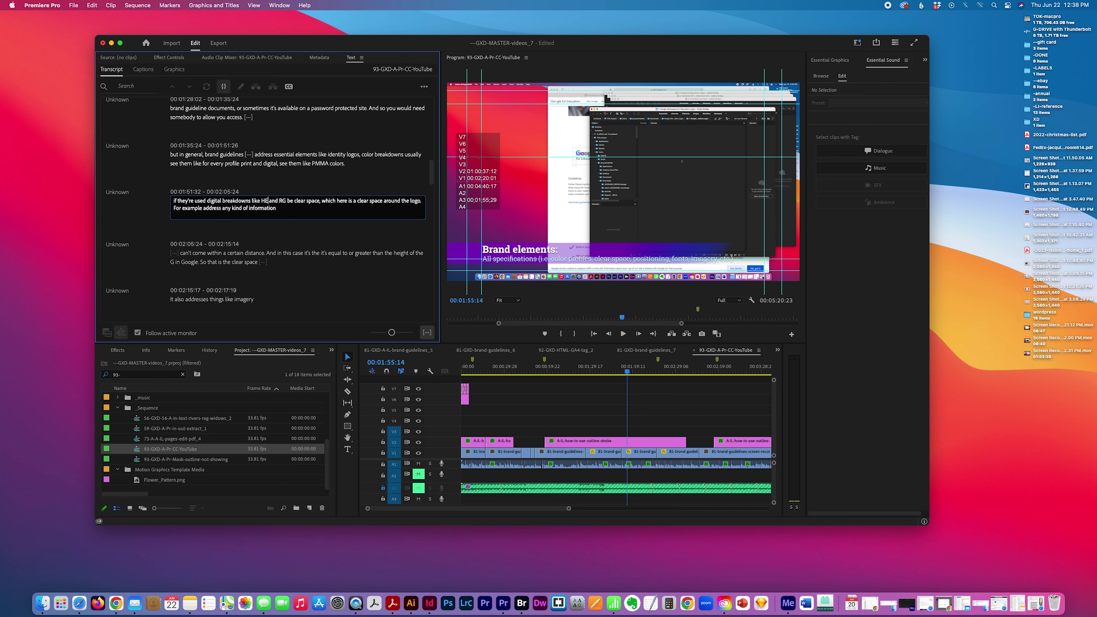
{"action": "type", "text": "X"}
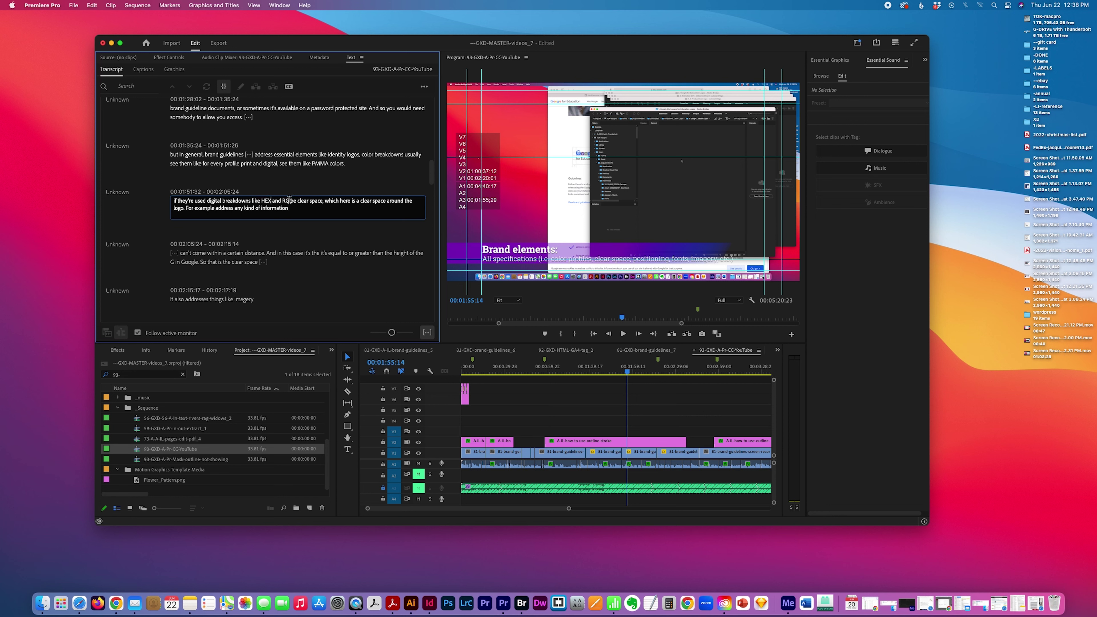
{"action": "type", "text": "B"}
{"action": "key", "text": "Delete"}
{"action": "key", "text": "Delete"}
{"action": "key", "text": "Delete"}
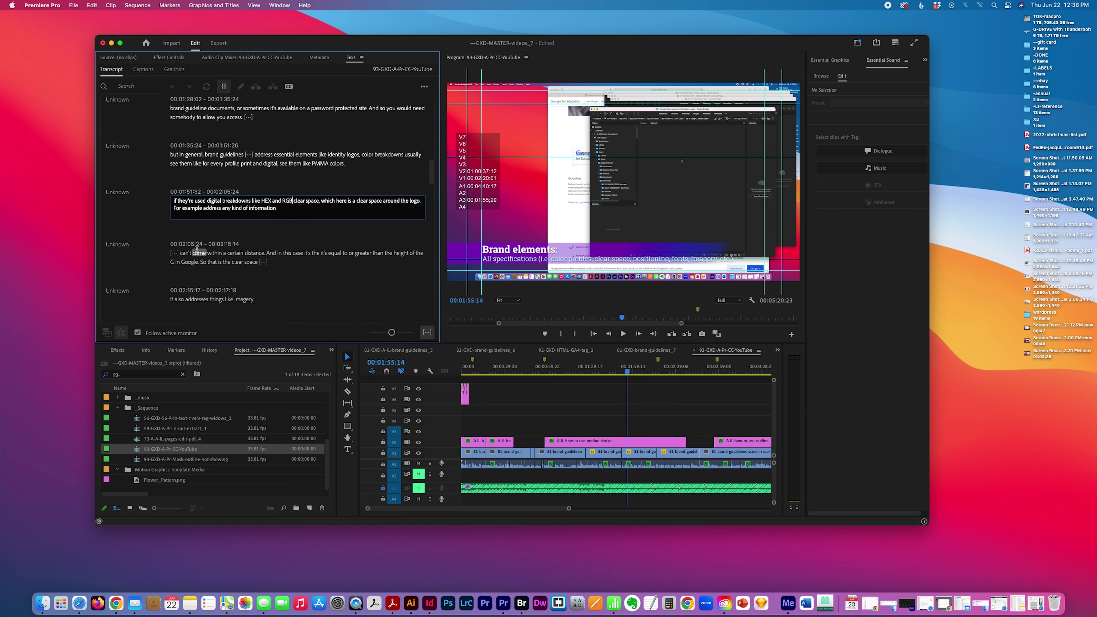
{"action": "key", "text": "Escape"}
Play the transcript segment from "they would say that you couldn't use" through "something or gray", raising the system volume.
{"action": "scroll", "coordinate": [334, 284], "scroll_direction": "down", "scroll_amount": 3}
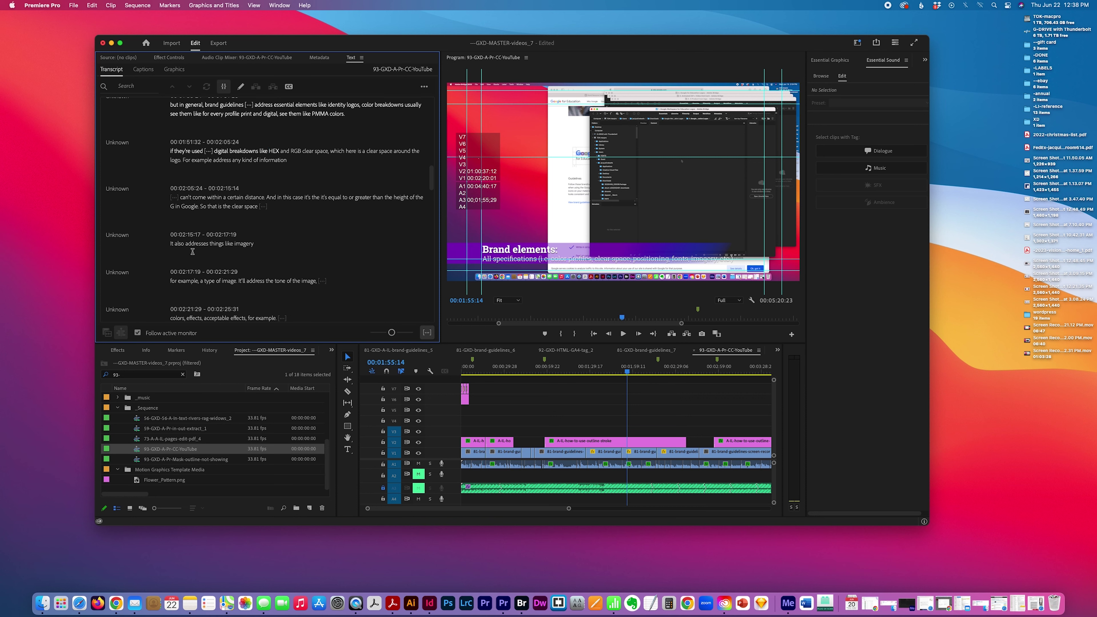
{"action": "scroll", "coordinate": [203, 242], "scroll_direction": "down", "scroll_amount": 3}
{"action": "scroll", "coordinate": [185, 276], "scroll_direction": "down", "scroll_amount": 1}
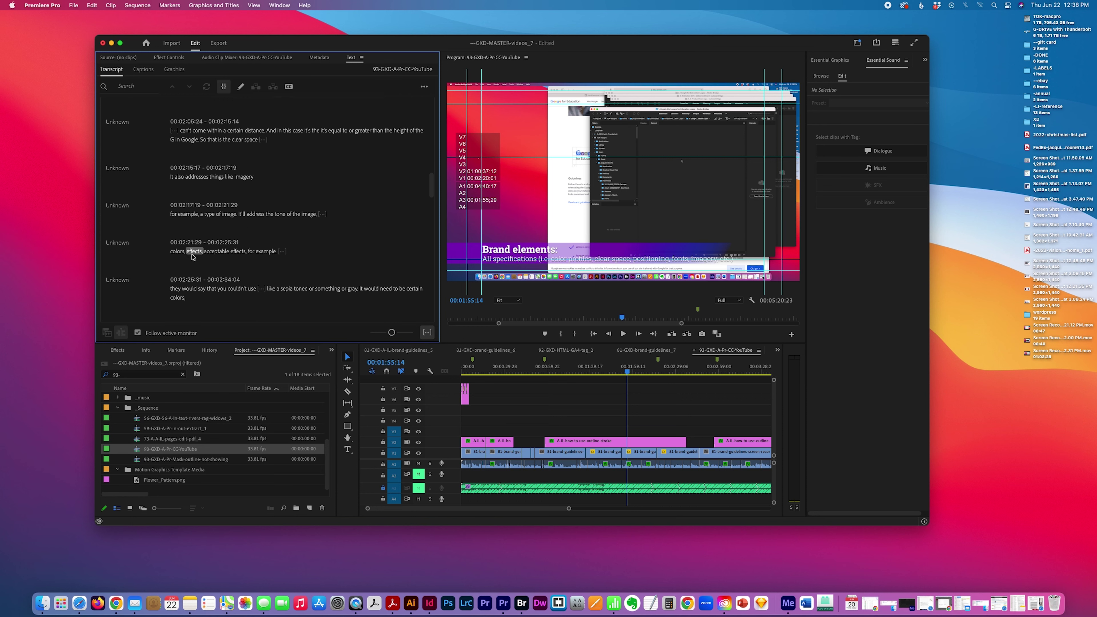
{"action": "left_click", "coordinate": [169, 279]}
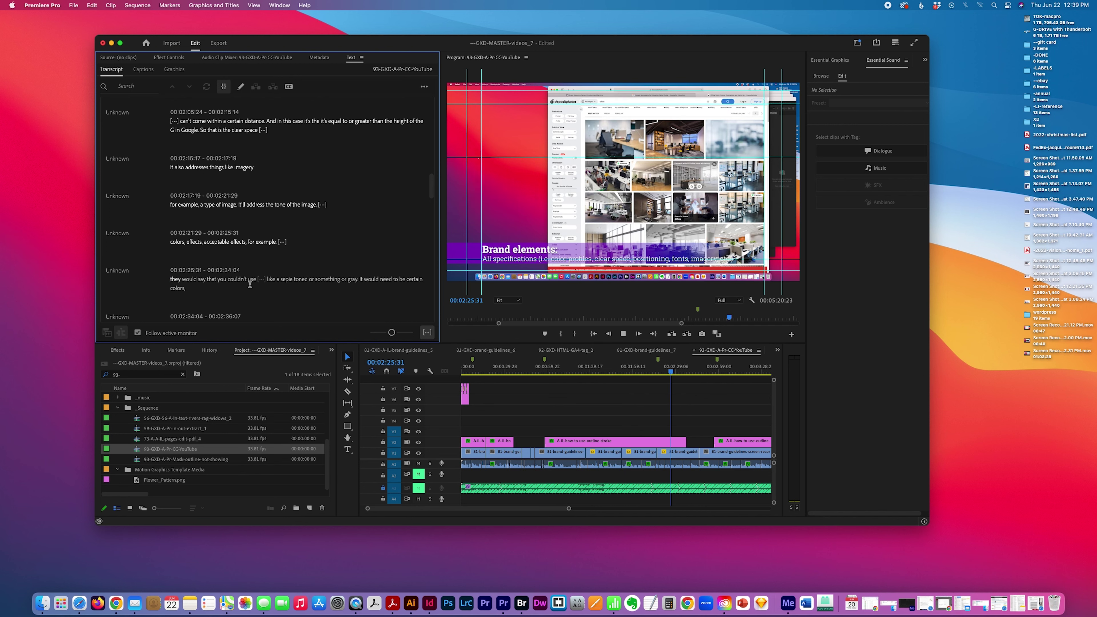
{"action": "key", "text": "space"}
{"action": "scroll", "coordinate": [330, 273], "scroll_direction": "down", "scroll_amount": 3}
{"action": "key", "text": "XF86AudioRaiseVolume"}
{"action": "key", "text": "XF86AudioRaiseVolume"}
{"action": "key", "text": "XF86AudioRaiseVolume"}
{"action": "key", "text": "XF86AudioRaiseVolume"}
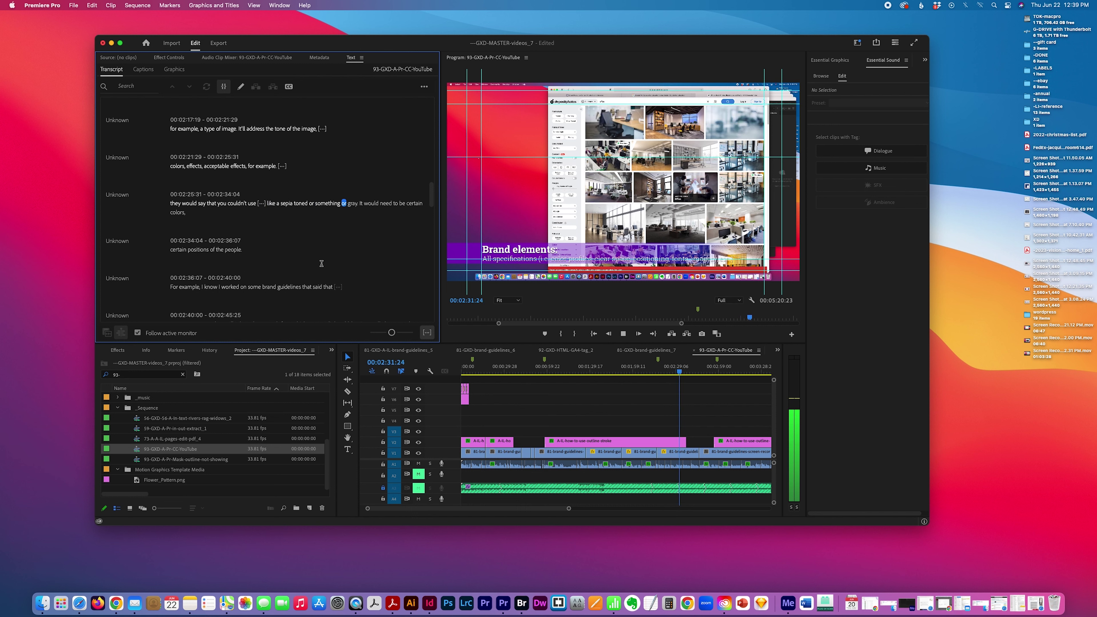
{"action": "key", "text": "space"}
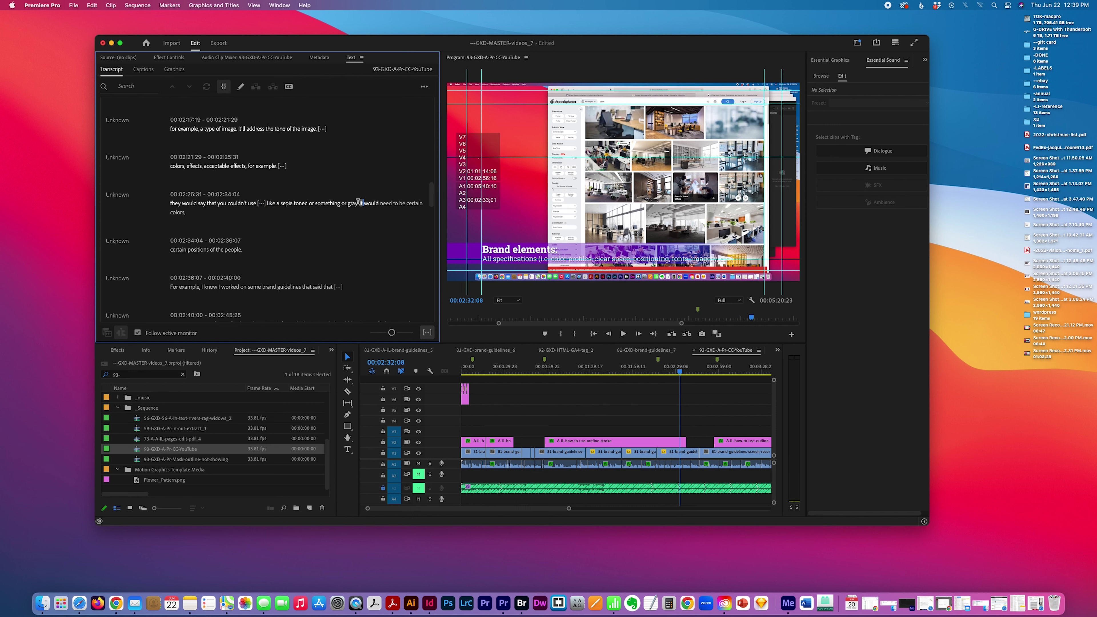
Extract the passage from "for example" after "acceptable effects" through "something or gray", closing the gap in the sequence.
{"action": "left_click_drag", "start_coordinate": [359, 202], "coordinate": [232, 200]}
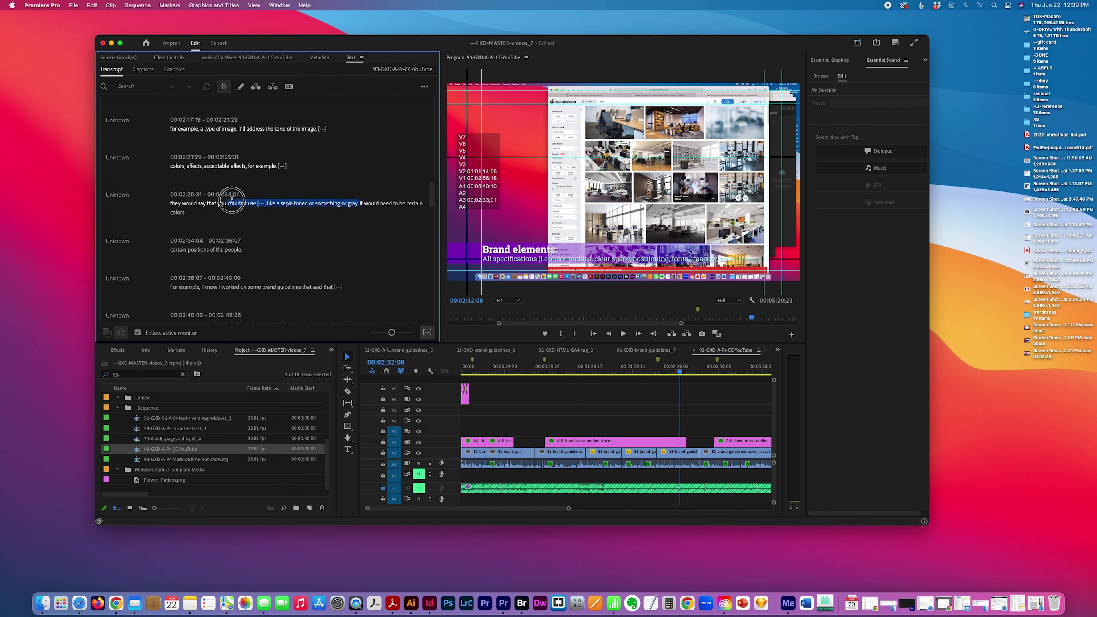
{"action": "left_click", "coordinate": [223, 87]}
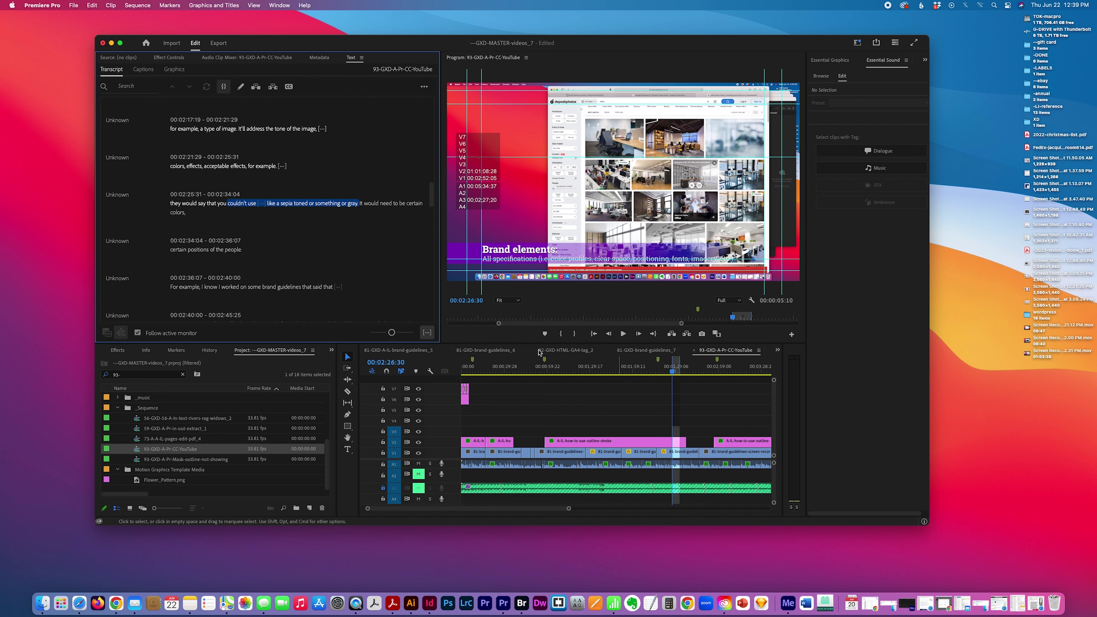
{"action": "left_click", "coordinate": [247, 203]}
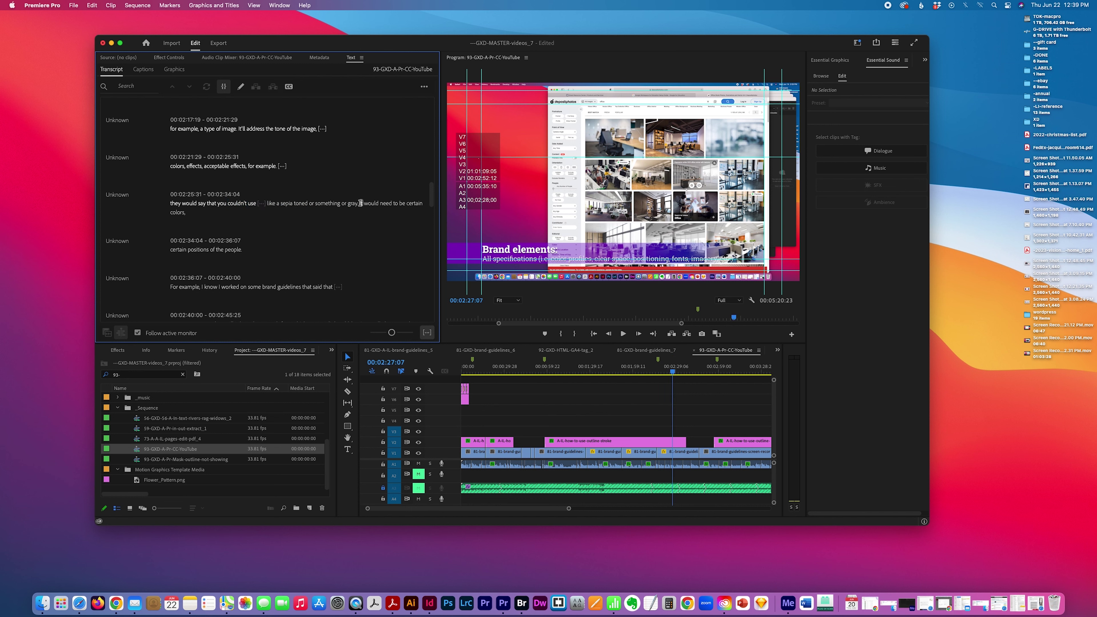
{"action": "left_click_drag", "start_coordinate": [360, 203], "coordinate": [247, 166]}
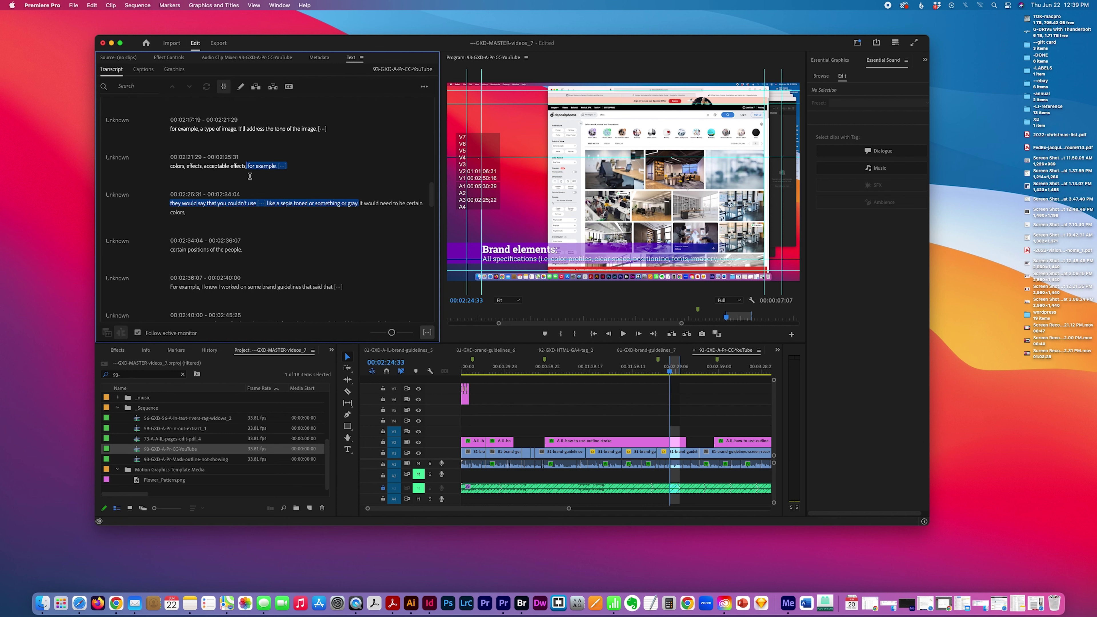
{"action": "left_click", "coordinate": [273, 88]}
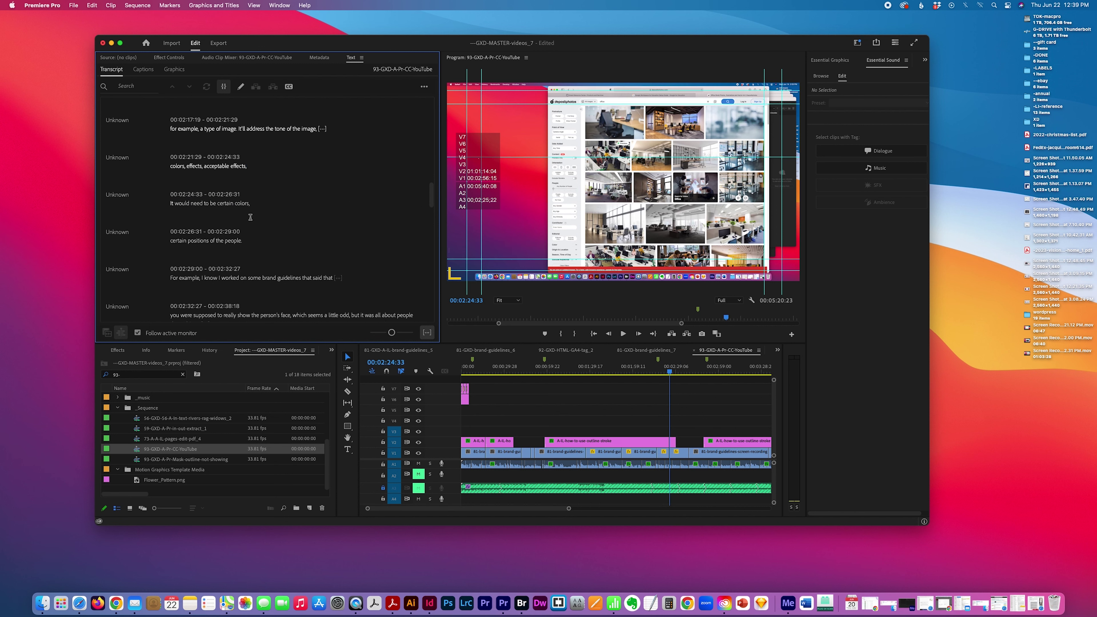
Play across the cut from "colors, effects, acceptable effects" into "It would need to be certain colors" and review the following transcript.
{"action": "left_click", "coordinate": [176, 165]}
{"action": "key", "text": "space"}
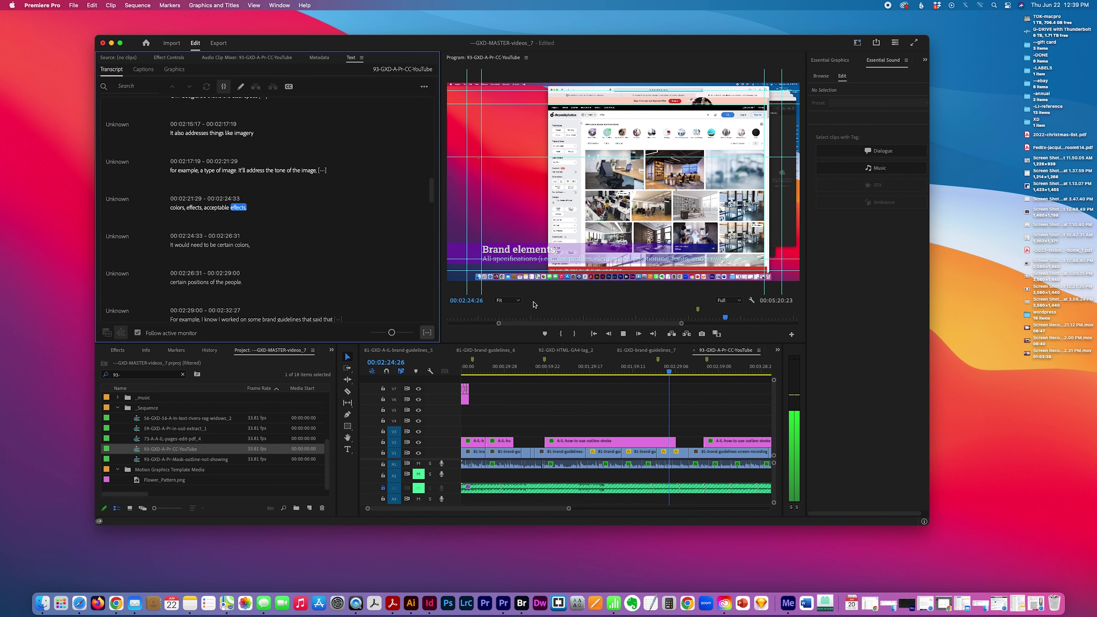
{"action": "key", "text": "space"}
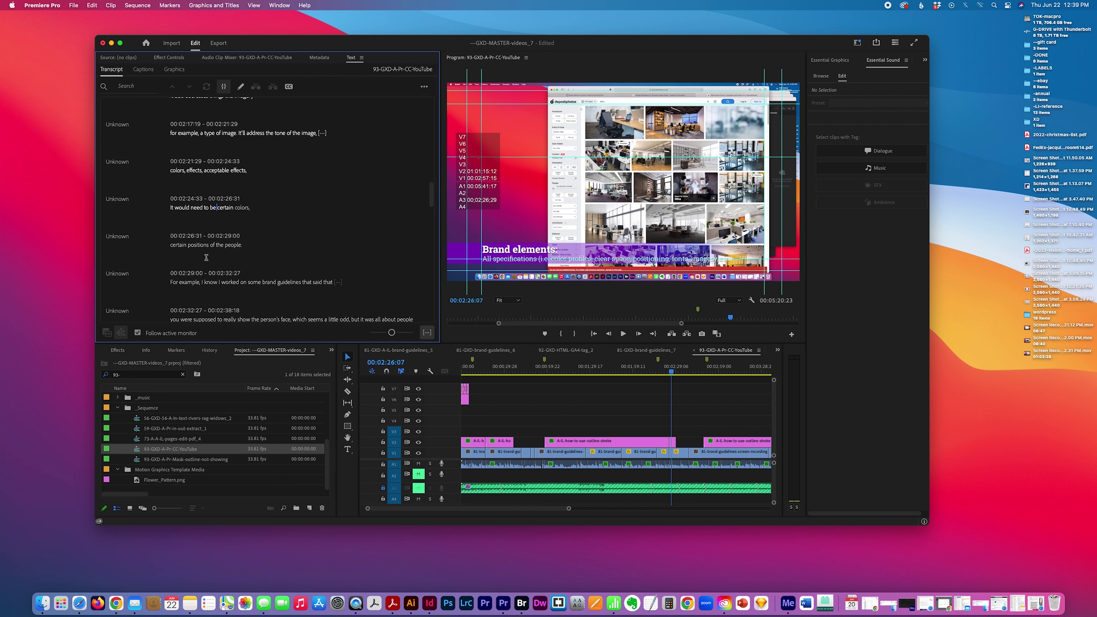
{"action": "scroll", "coordinate": [205, 261], "scroll_direction": "down", "scroll_amount": 3}
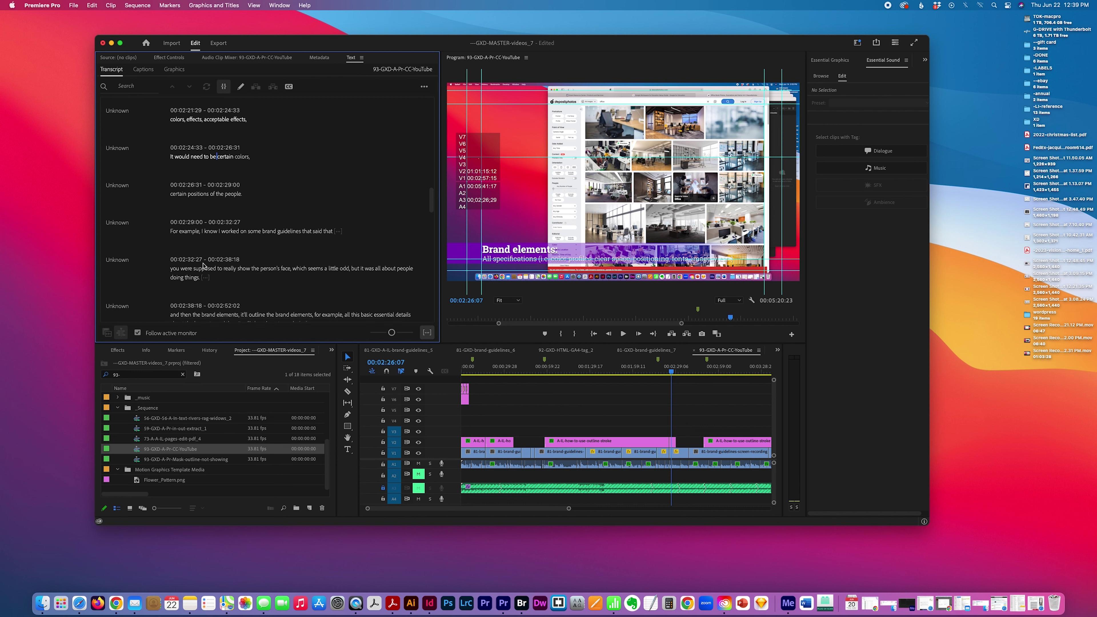
{"action": "scroll", "coordinate": [203, 265], "scroll_direction": "down", "scroll_amount": 1}
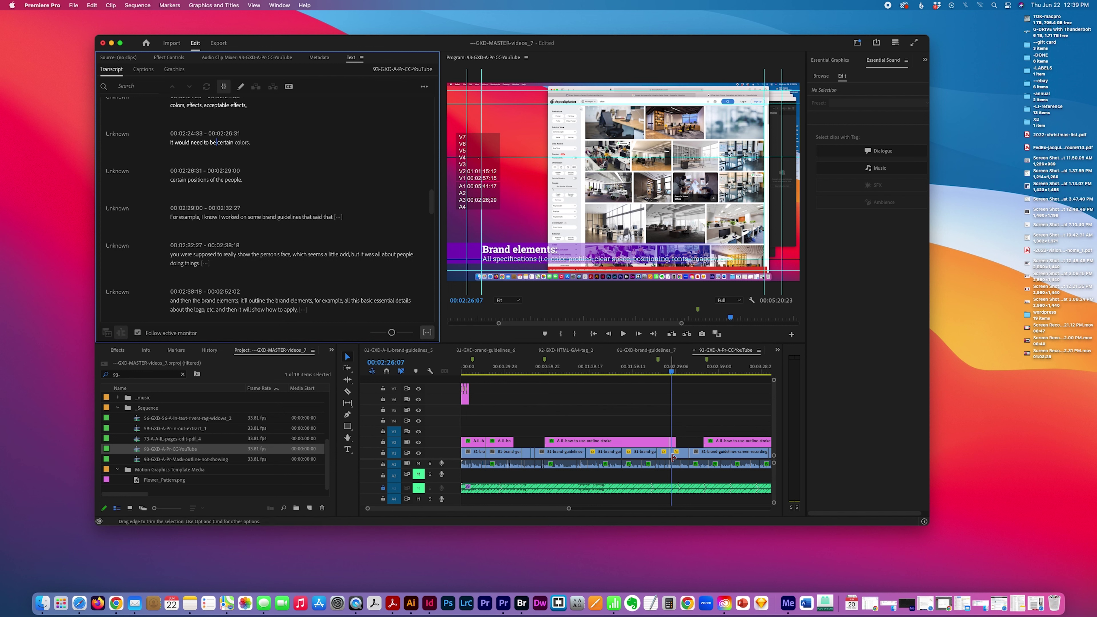
Lock video track V2 holding the title graphics, and play the transcript through "it'll outline the brand elements".
{"action": "left_click", "coordinate": [383, 442]}
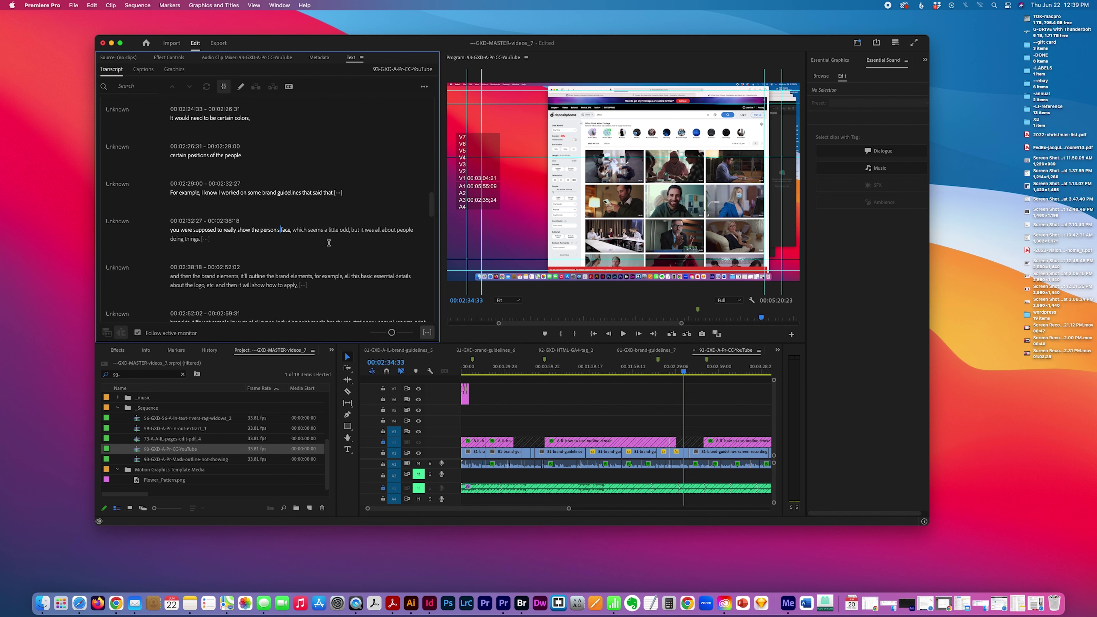
{"action": "scroll", "coordinate": [244, 306], "scroll_direction": "down", "scroll_amount": 2}
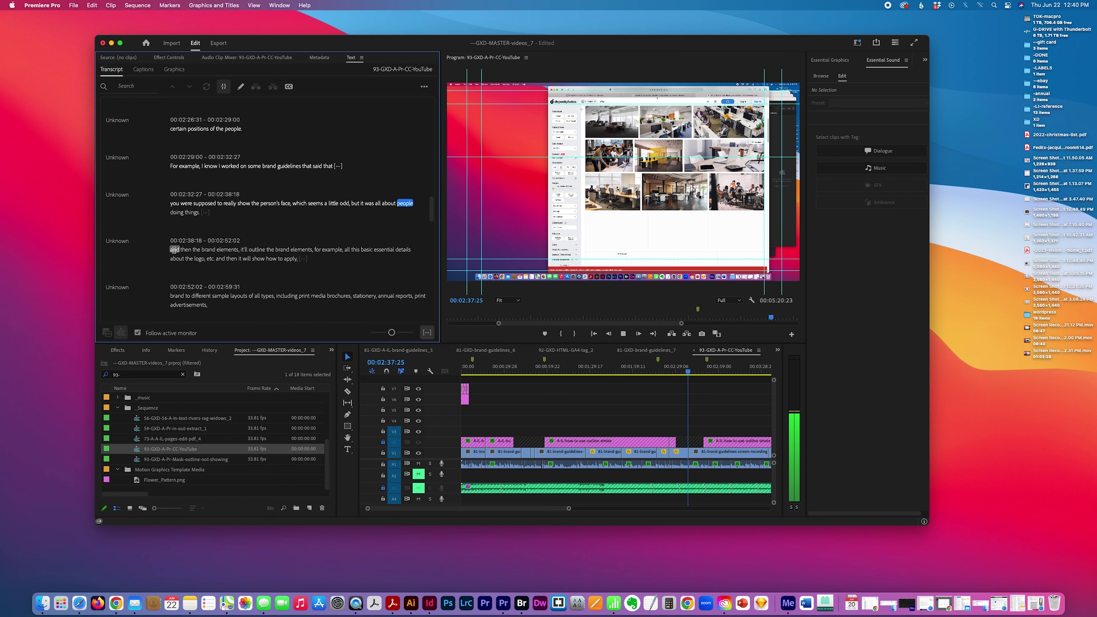
{"action": "key", "text": "space"}
{"action": "key", "text": "space"}
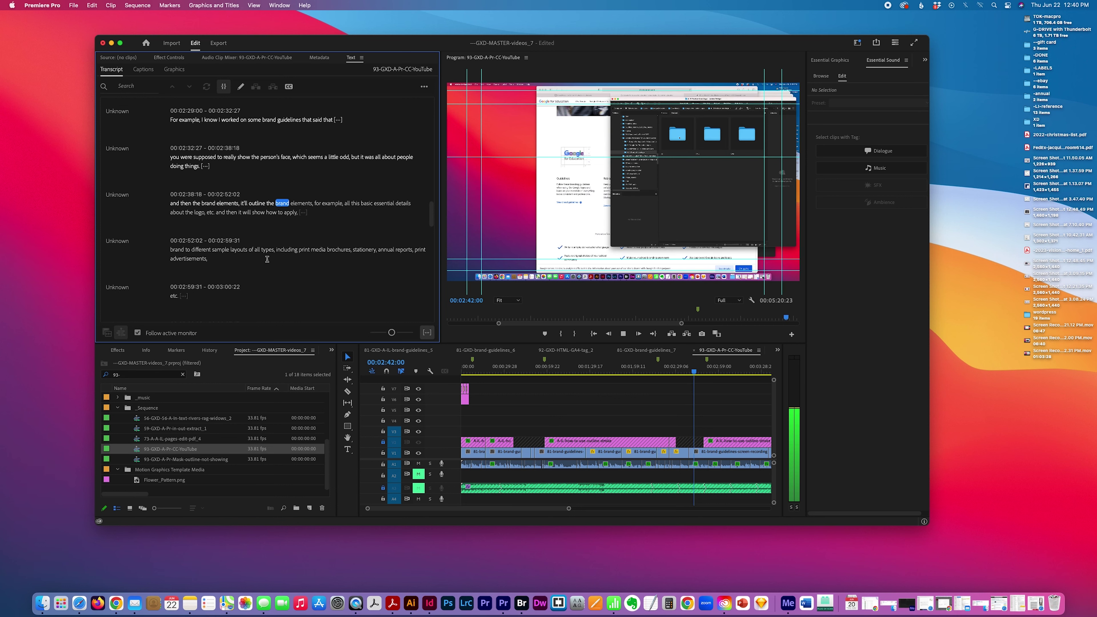
{"action": "key", "text": "space"}
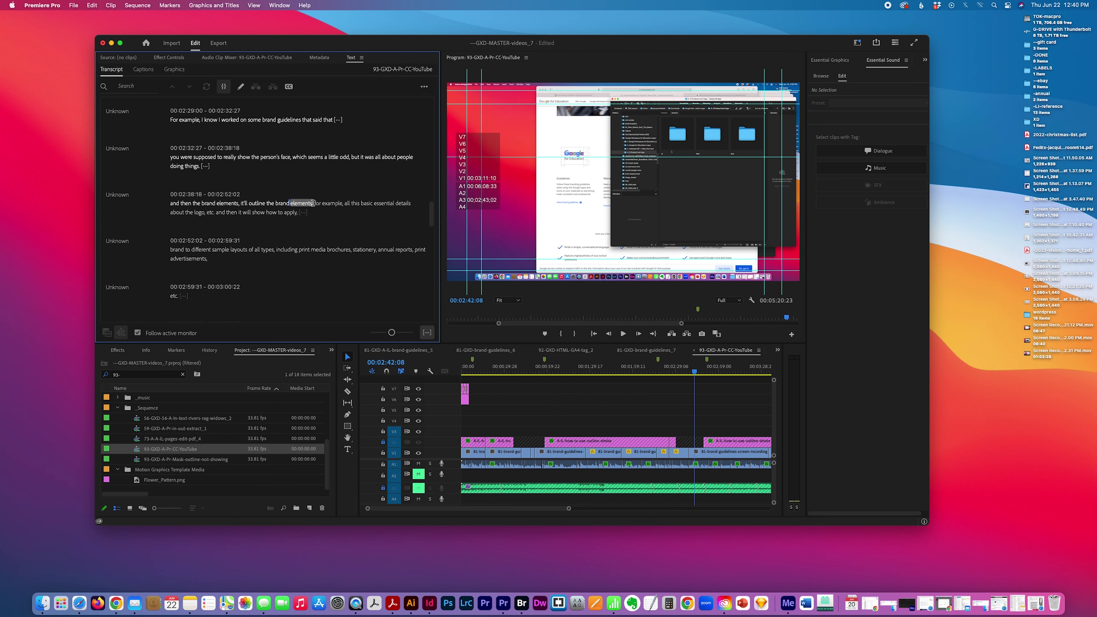
Extract the phrase "it'll outline the brand elements," from the sequence and play it back from "and then the brand elements".
{"action": "left_click_drag", "start_coordinate": [313, 204], "coordinate": [241, 204]}
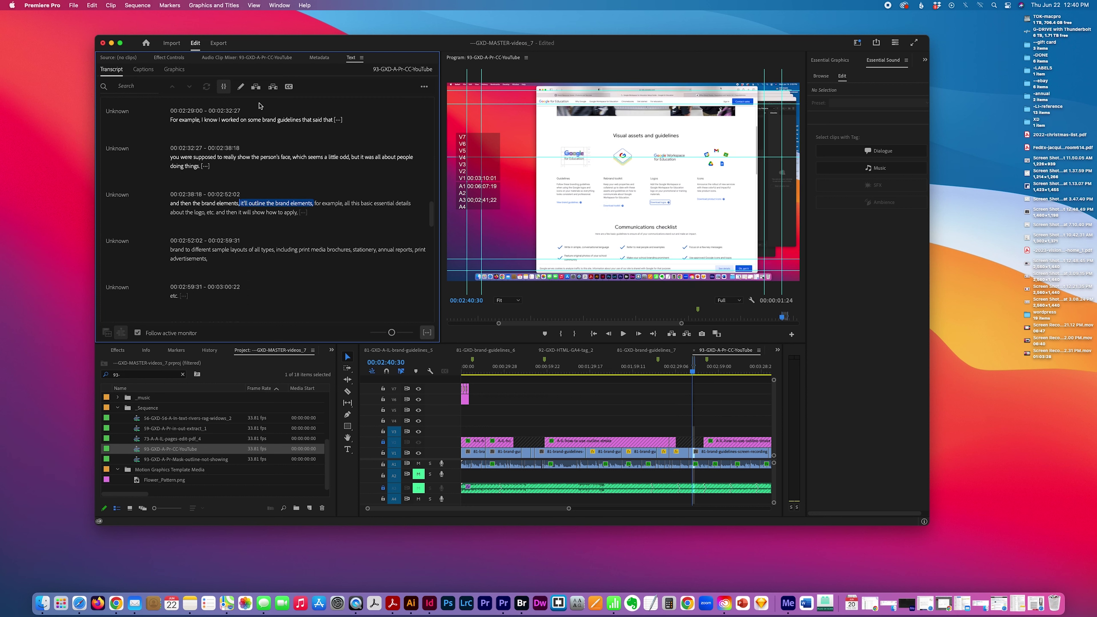
{"action": "left_click", "coordinate": [269, 88]}
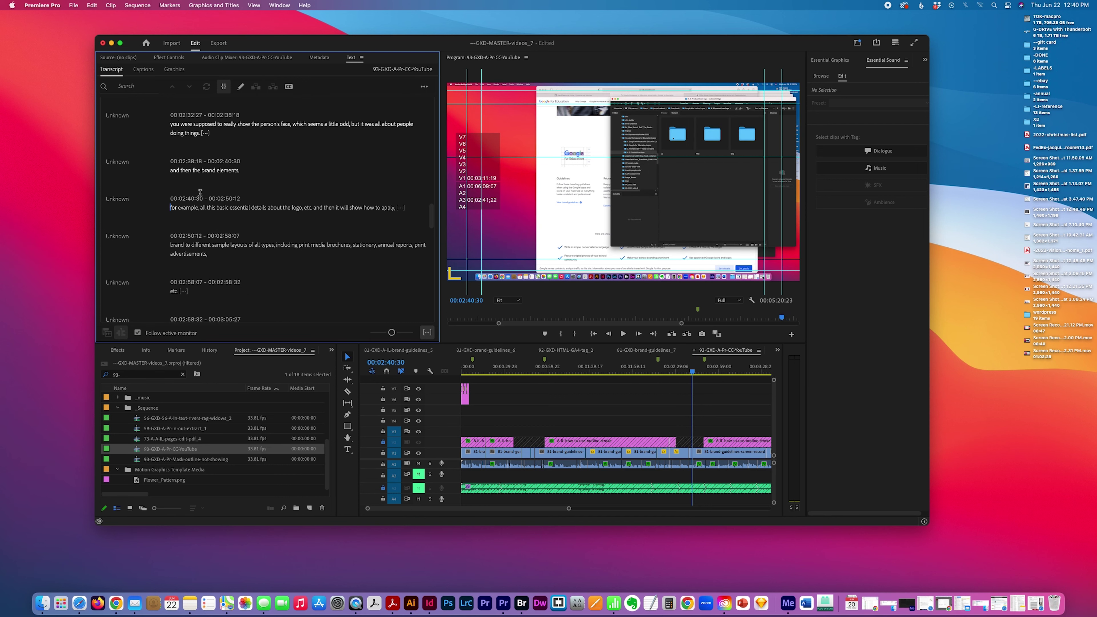
{"action": "left_click", "coordinate": [181, 172]}
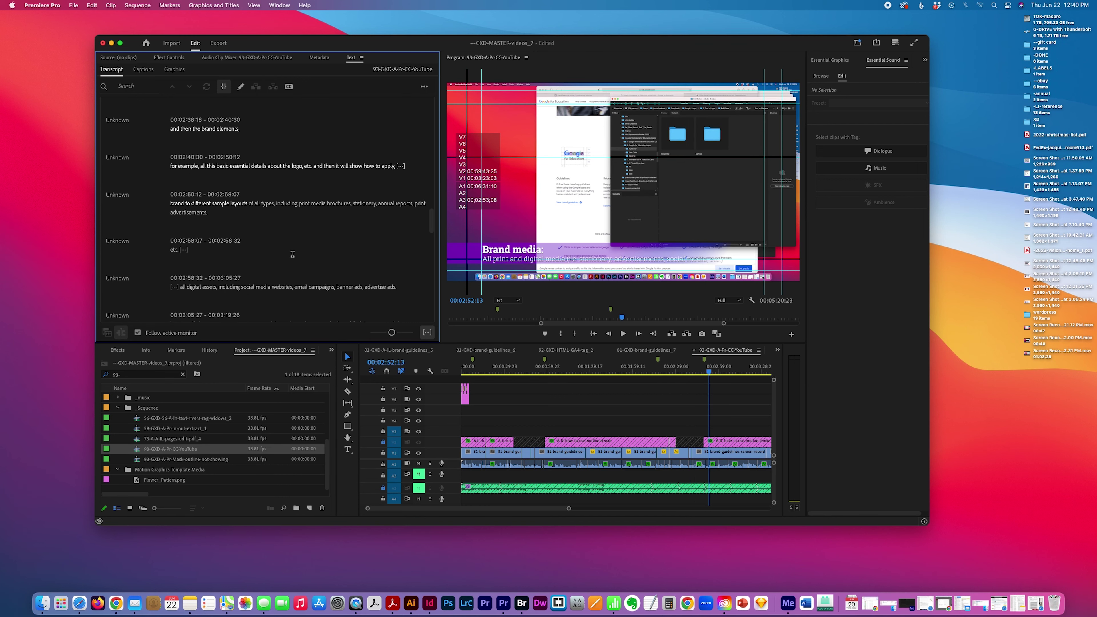
{"action": "scroll", "coordinate": [292, 255], "scroll_direction": "down", "scroll_amount": 10}
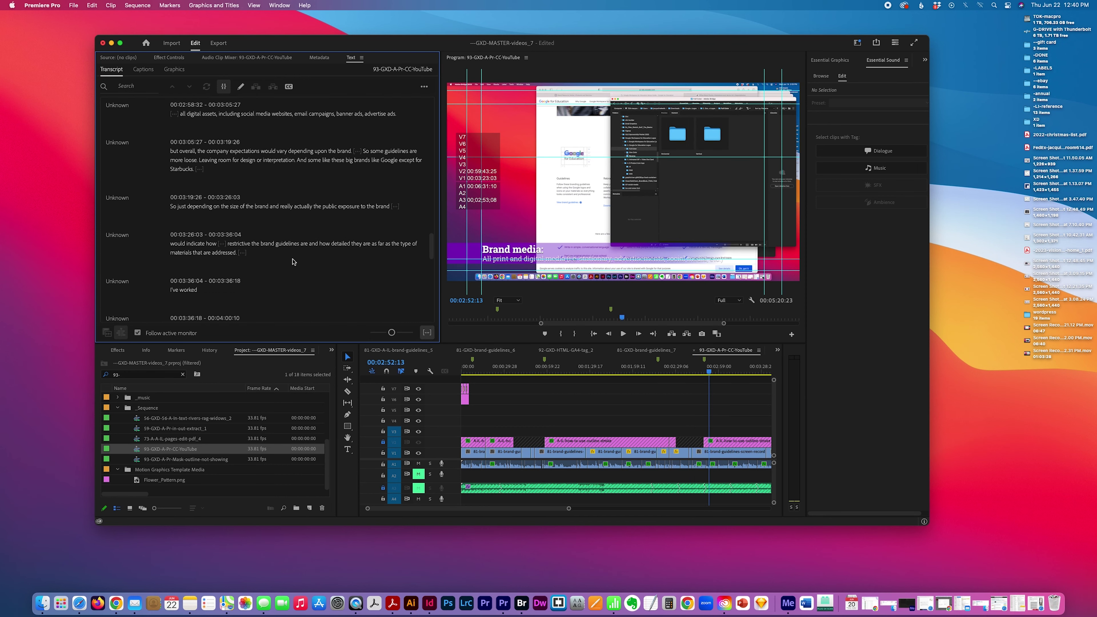
{"action": "scroll", "coordinate": [292, 261], "scroll_direction": "up", "scroll_amount": 15}
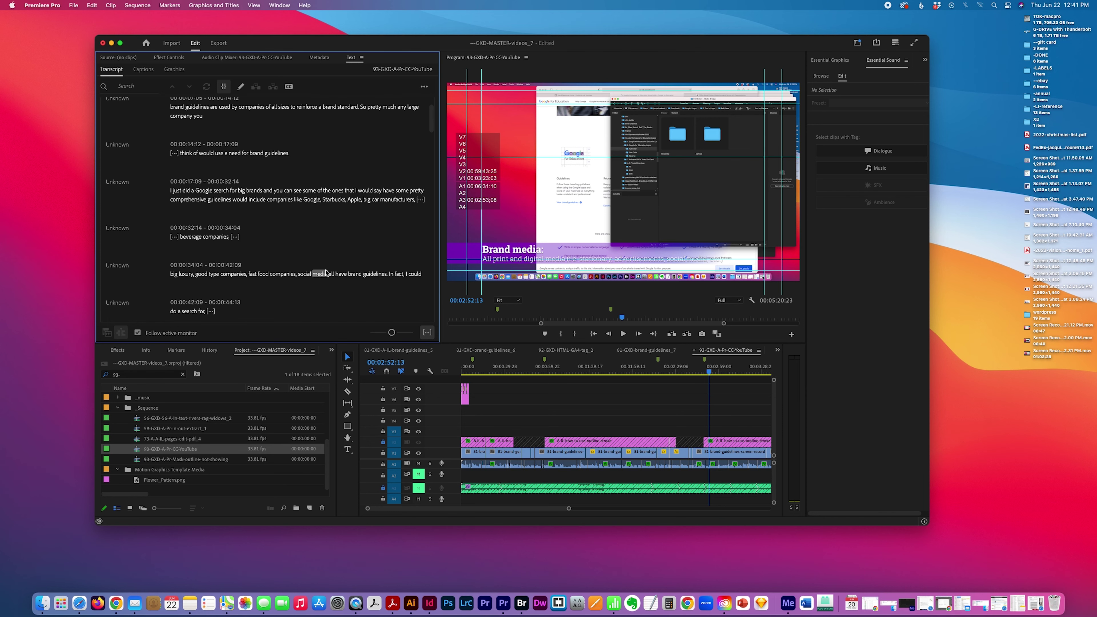
{"action": "scroll", "coordinate": [326, 273], "scroll_direction": "down", "scroll_amount": 5}
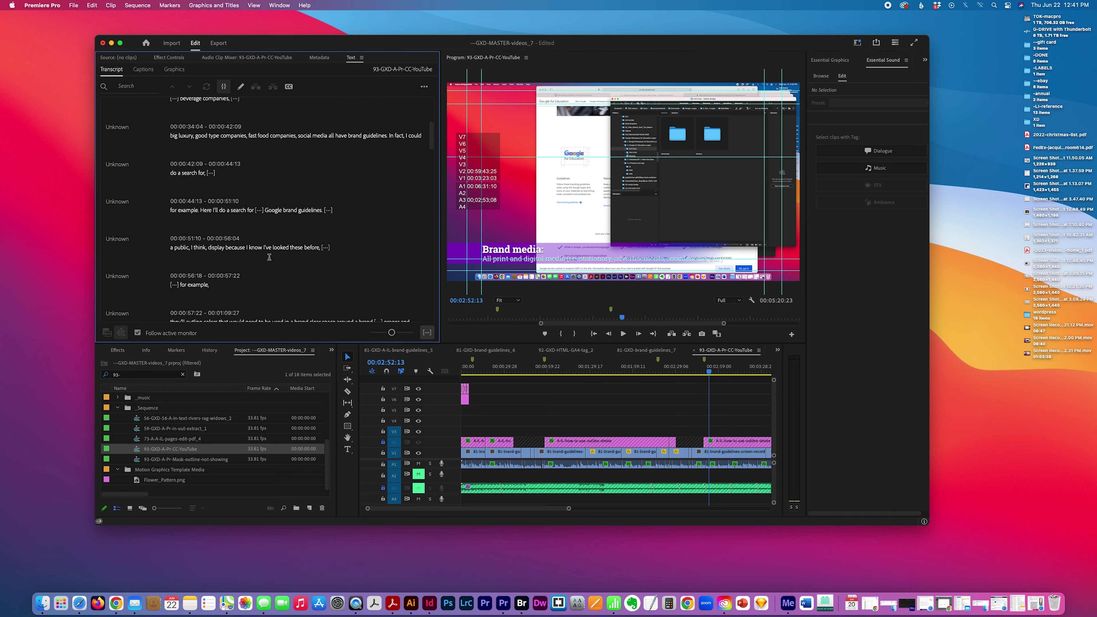
{"action": "scroll", "coordinate": [340, 282], "scroll_direction": "down", "scroll_amount": 6}
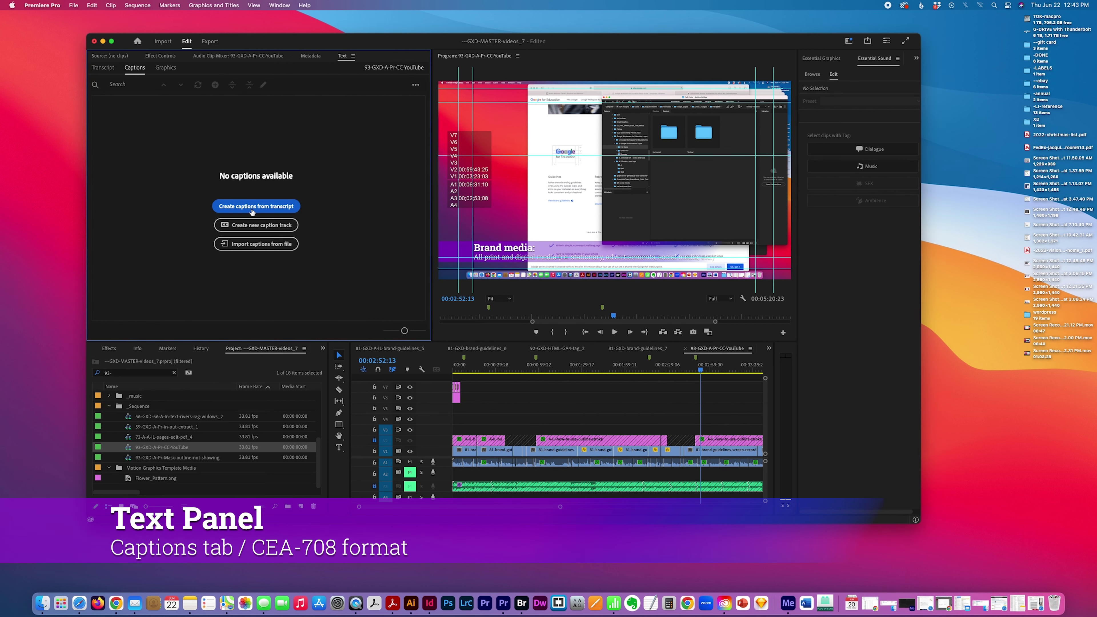
Create captions from the transcript using the CEA-708 Default preset, with its captioning preferences expanded.
{"action": "left_click", "coordinate": [257, 206]}
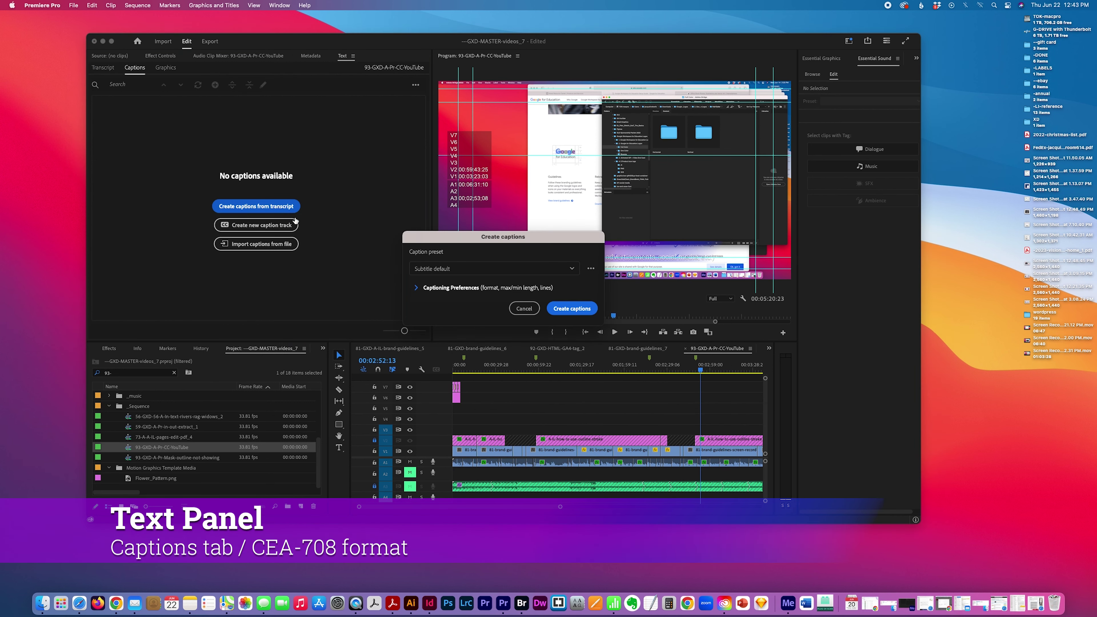
{"action": "left_click", "coordinate": [519, 270]}
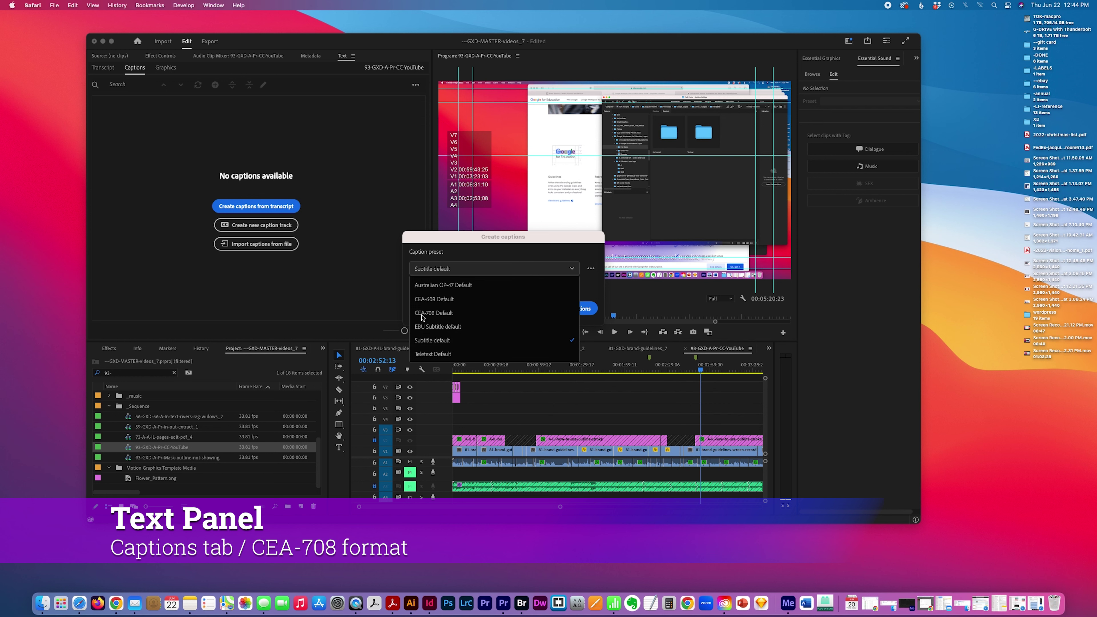
{"action": "left_click", "coordinate": [424, 317]}
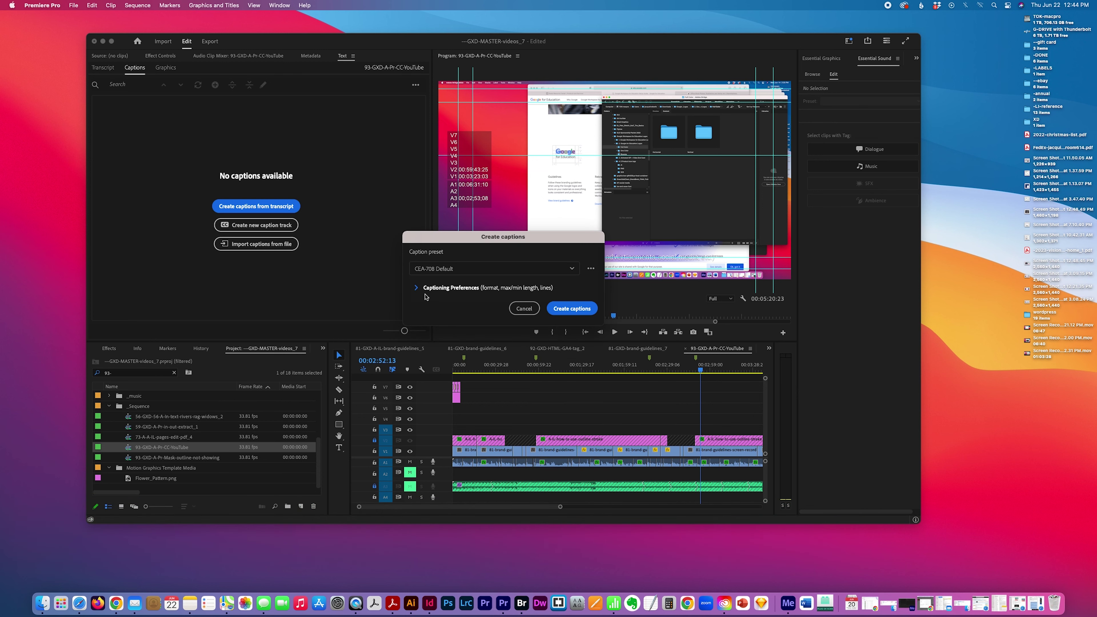
{"action": "left_click", "coordinate": [417, 290]}
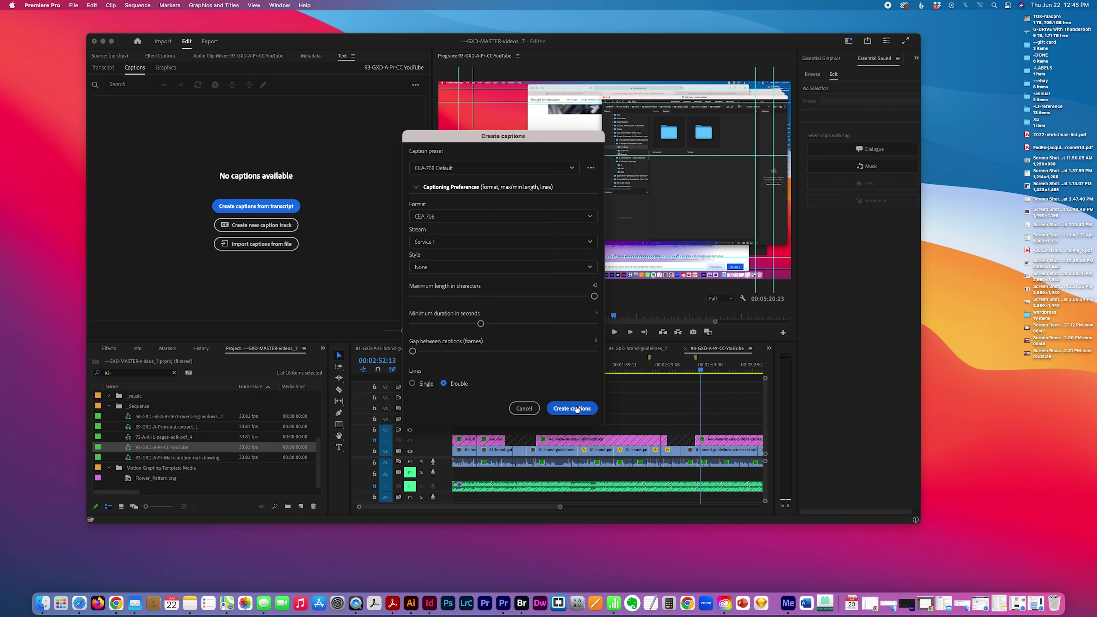
{"action": "left_click", "coordinate": [576, 409]}
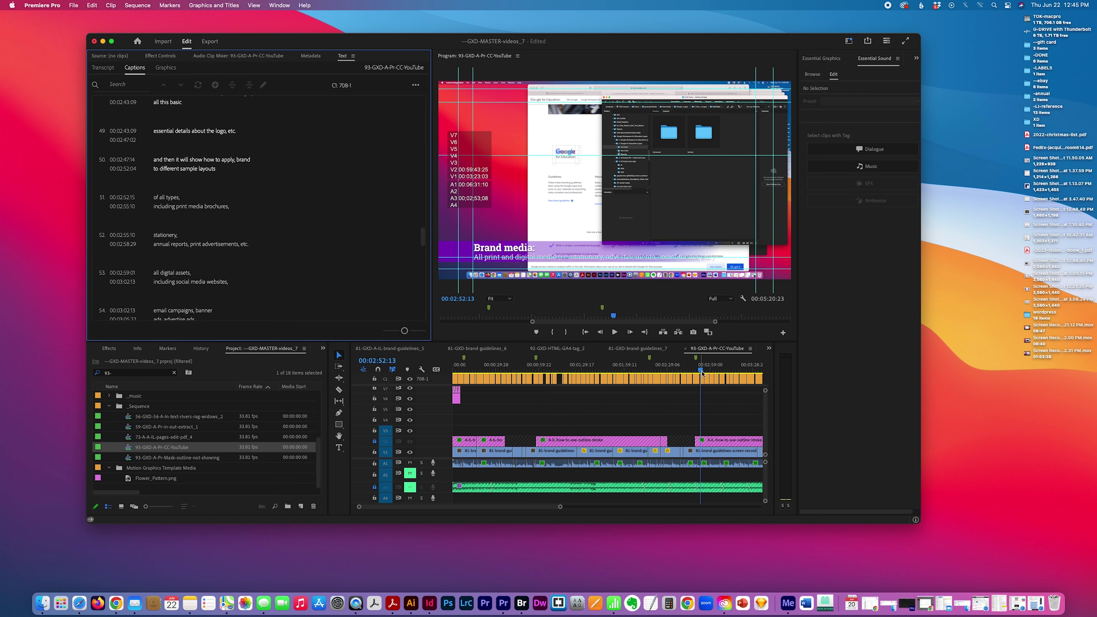
Enlarge the application window and check the captions against the video from "address essential elements" to "print and digital".
{"action": "left_click_drag", "start_coordinate": [688, 365], "coordinate": [598, 367]}
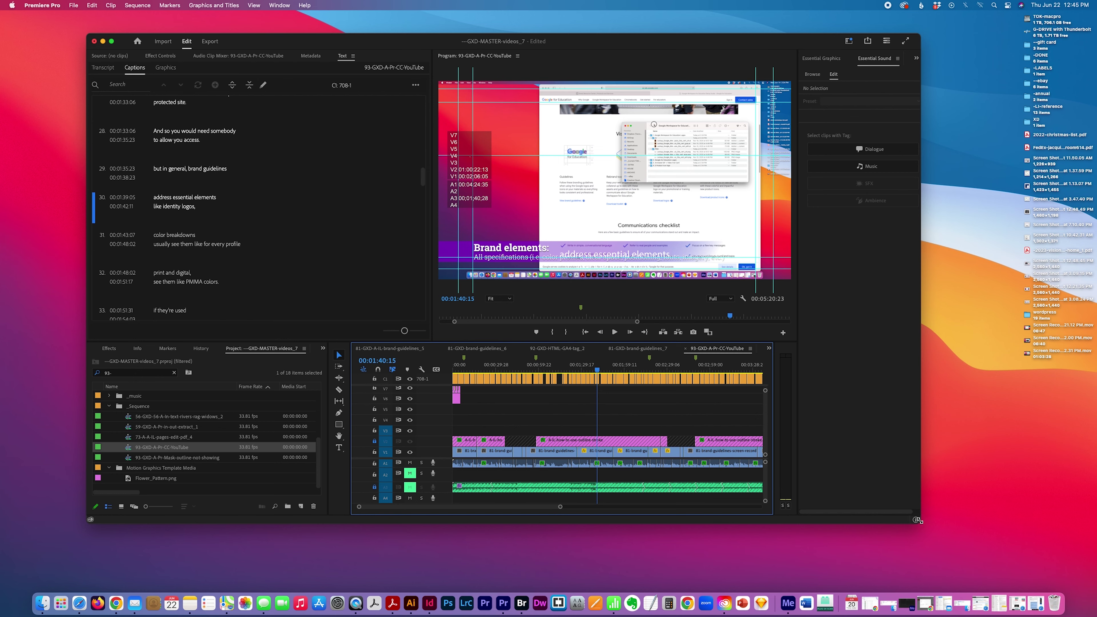
{"action": "left_click_drag", "start_coordinate": [919, 521], "coordinate": [987, 557]}
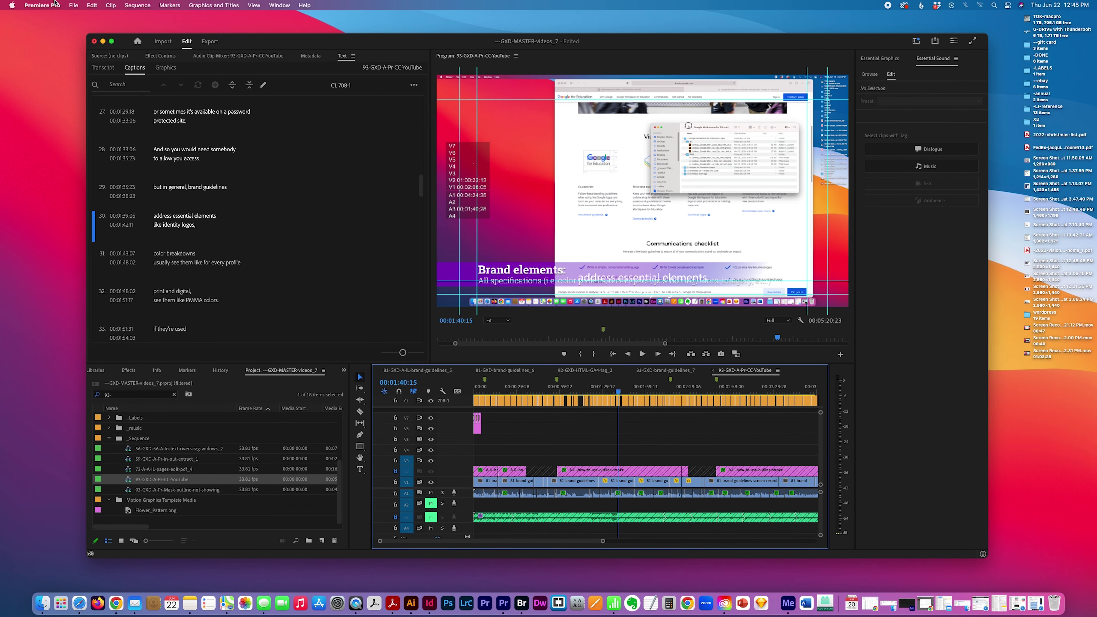
{"action": "left_click", "coordinate": [361, 304]}
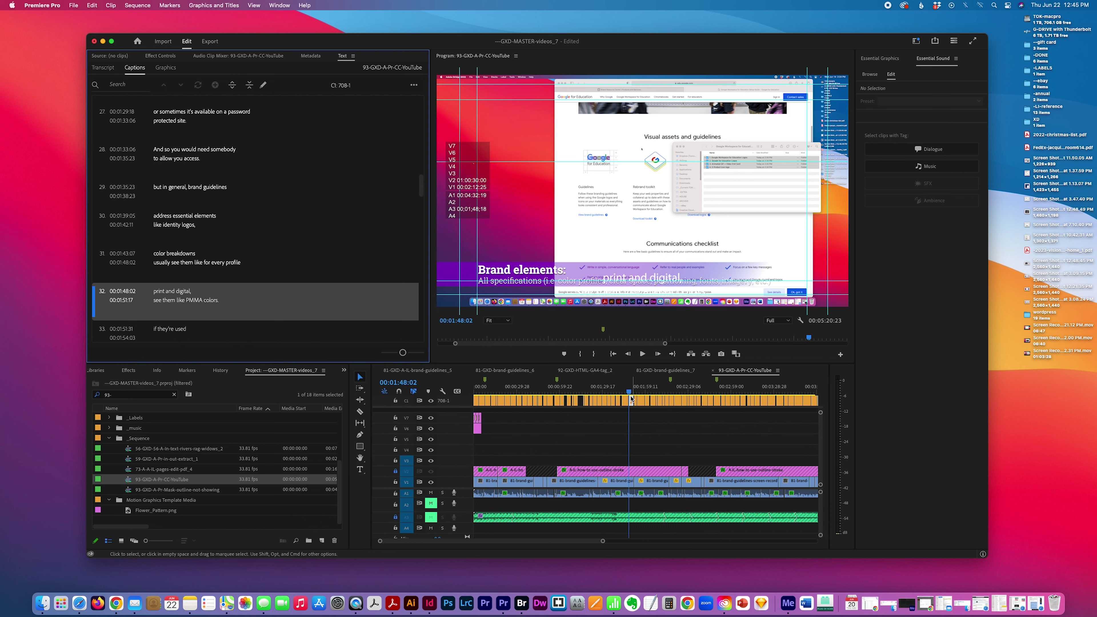
{"action": "left_click", "coordinate": [600, 389]}
{"action": "left_click_drag", "start_coordinate": [600, 389], "coordinate": [622, 389]}
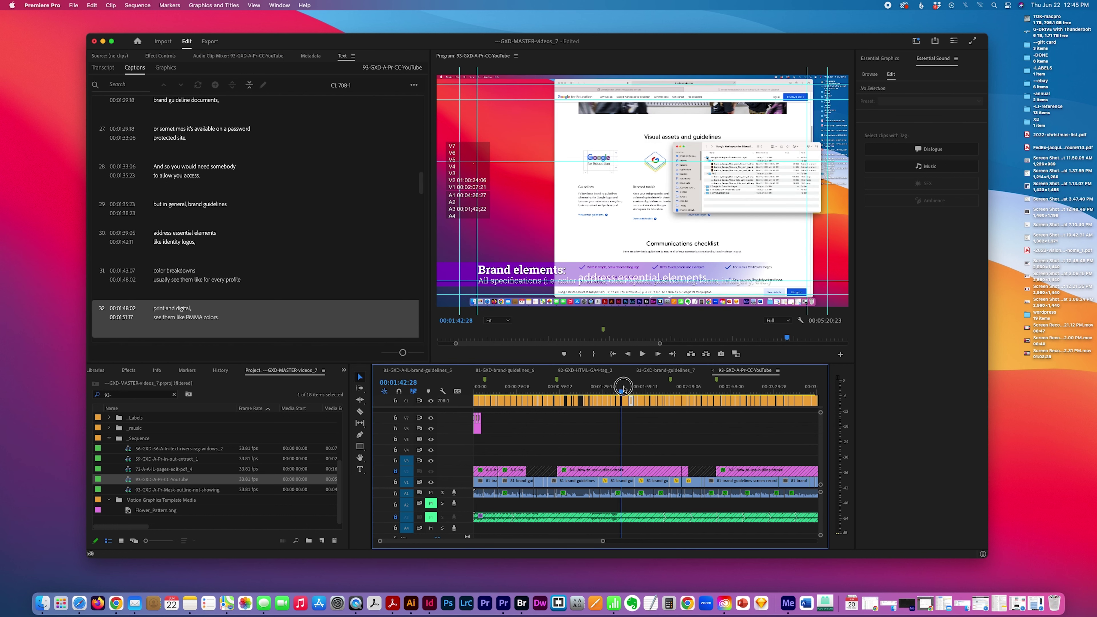
Hide and show the C1 caption track again, and check the captions at an earlier point in the sequence.
{"action": "left_click", "coordinate": [430, 401]}
{"action": "left_click", "coordinate": [431, 401]}
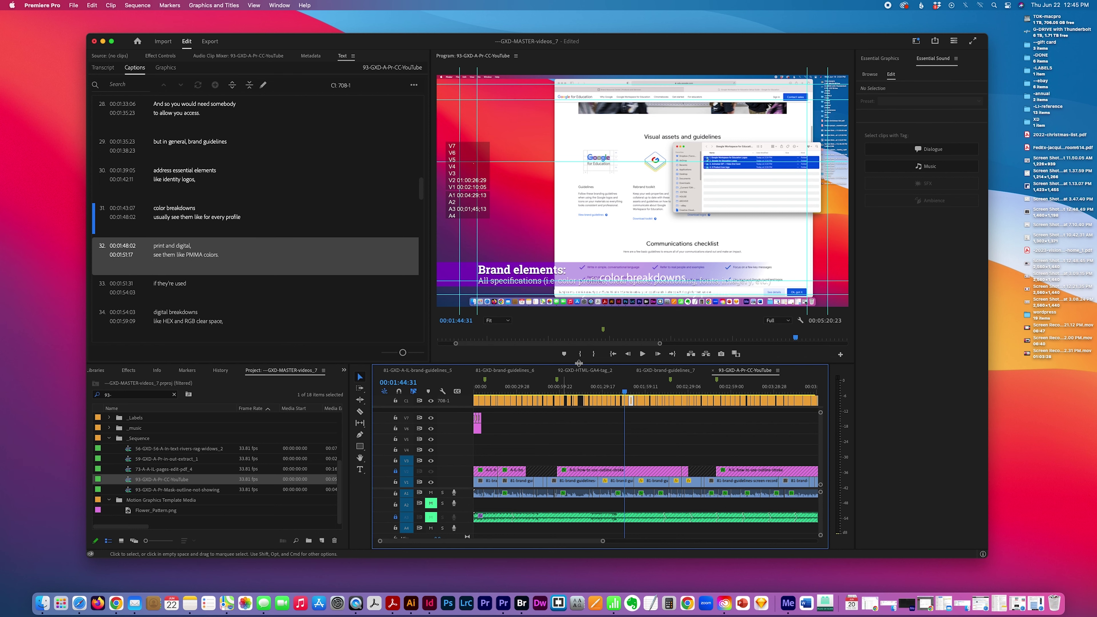
{"action": "left_click", "coordinate": [598, 389]}
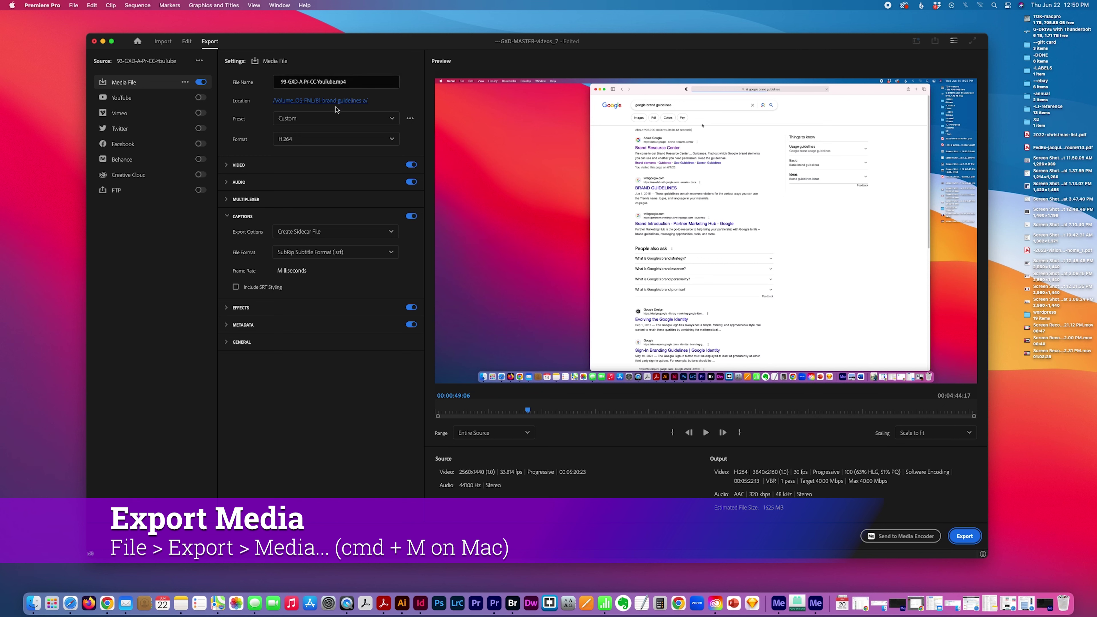
Set the export preset to YouTube 2160p 4K Ultra HD and enable captions for the output.
{"action": "left_click", "coordinate": [394, 119]}
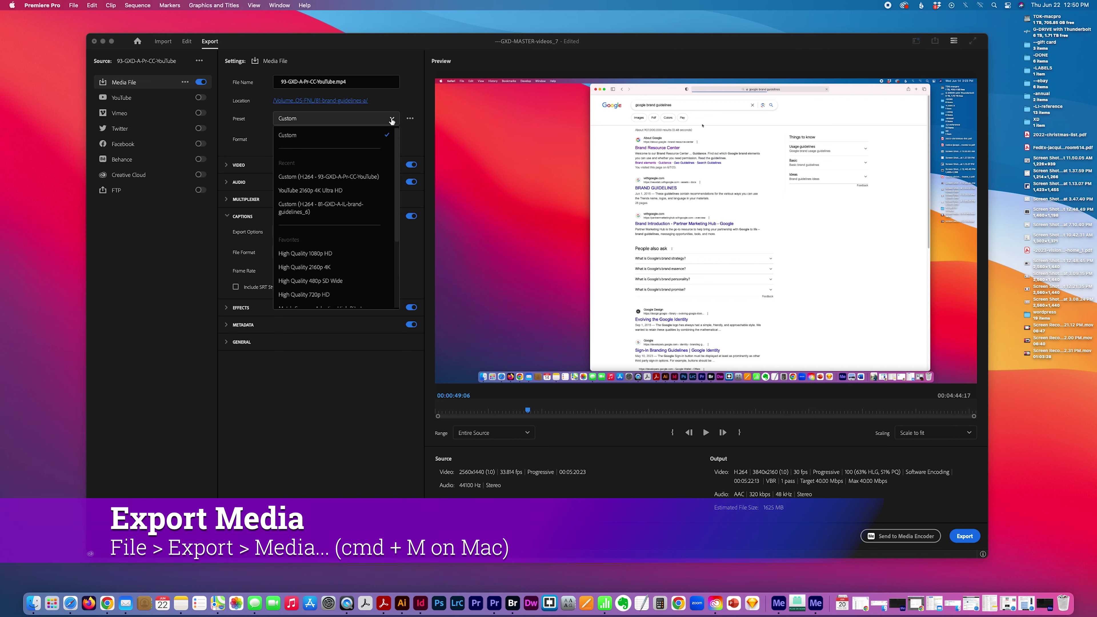
{"action": "left_click", "coordinate": [340, 190]}
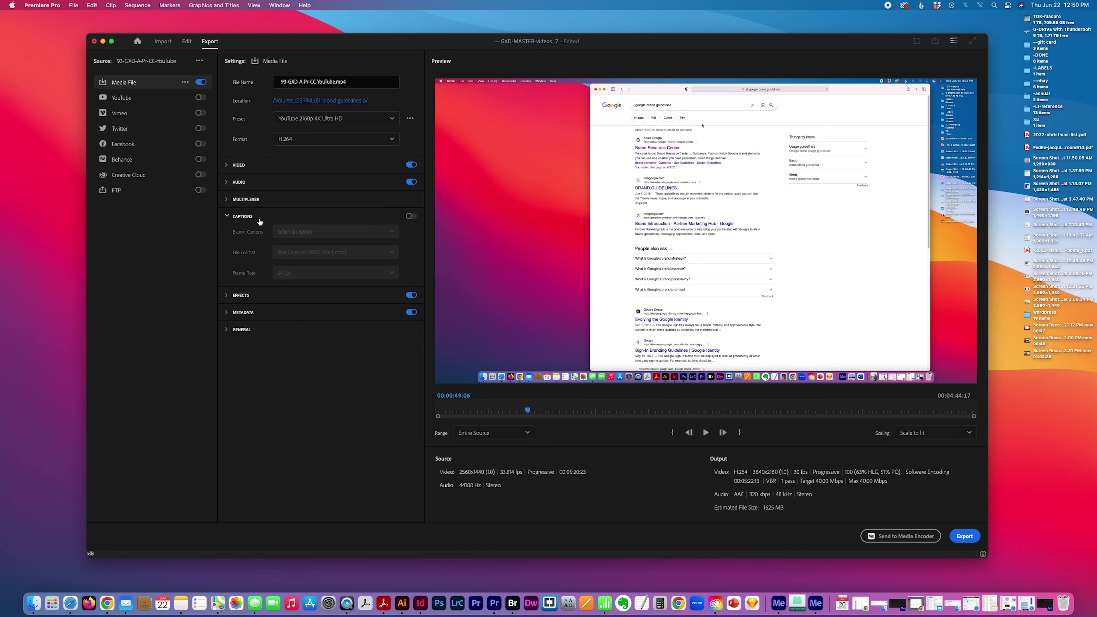
{"action": "left_click", "coordinate": [411, 215]}
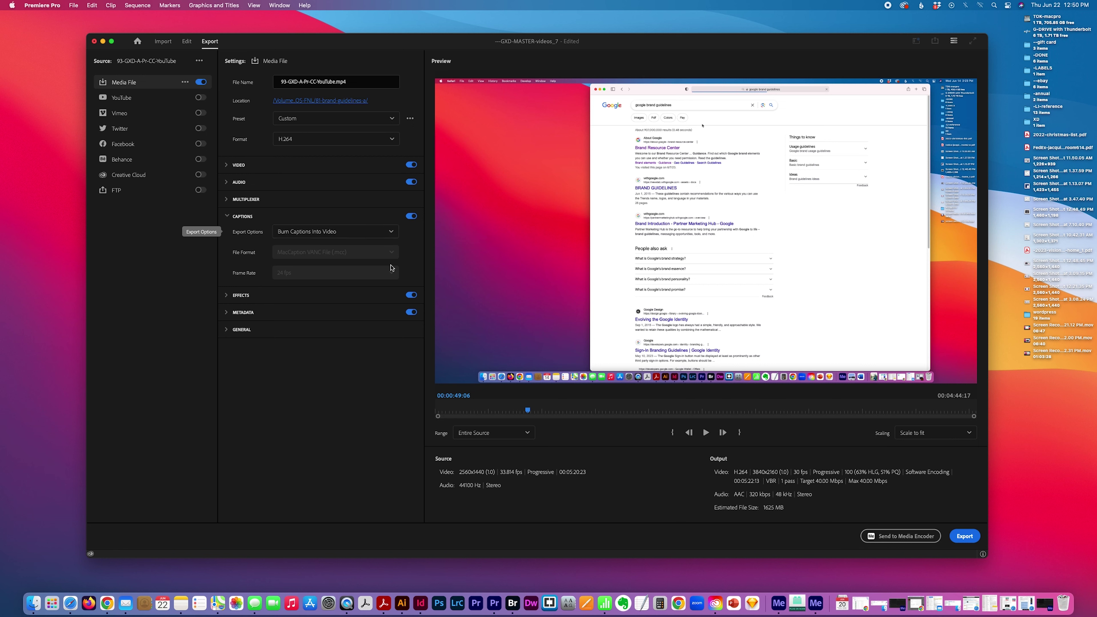
Output the captions as a sidecar file in SubRip Subtitle Format (.srt) and export the media.
{"action": "left_click", "coordinate": [353, 233]}
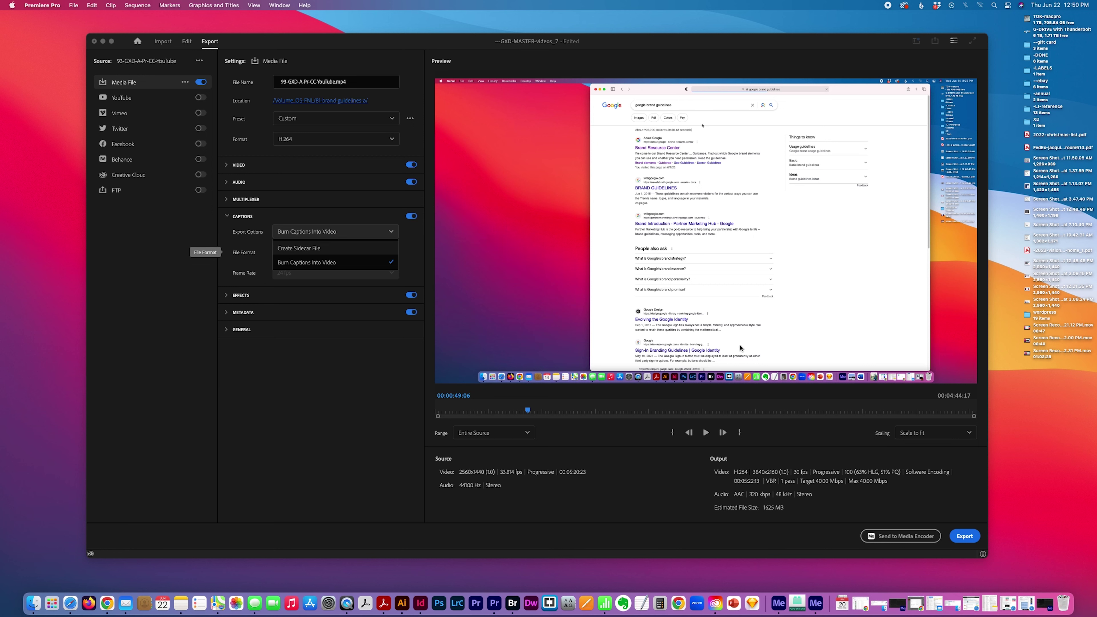
{"action": "left_click", "coordinate": [308, 248]}
{"action": "left_click", "coordinate": [354, 254]}
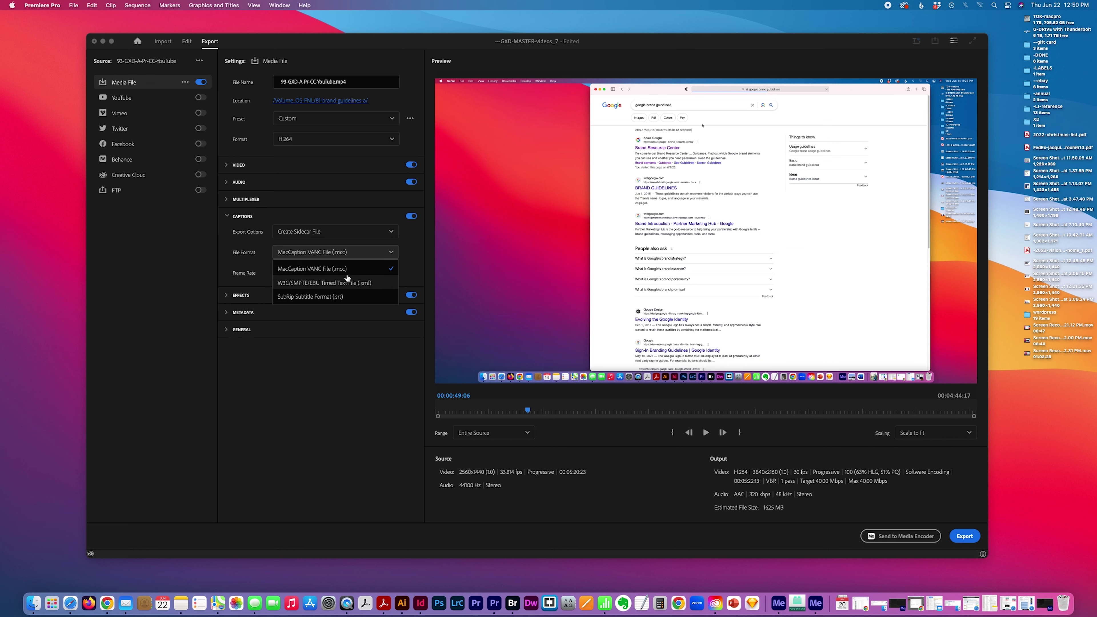
{"action": "left_click", "coordinate": [343, 297]}
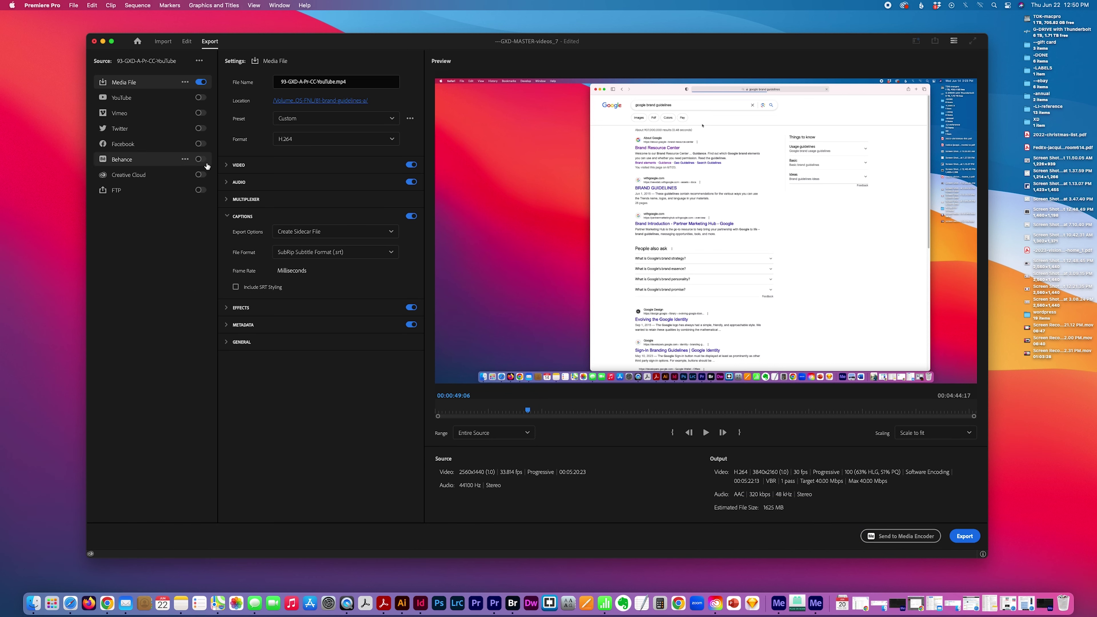
{"action": "left_click", "coordinate": [966, 536]}
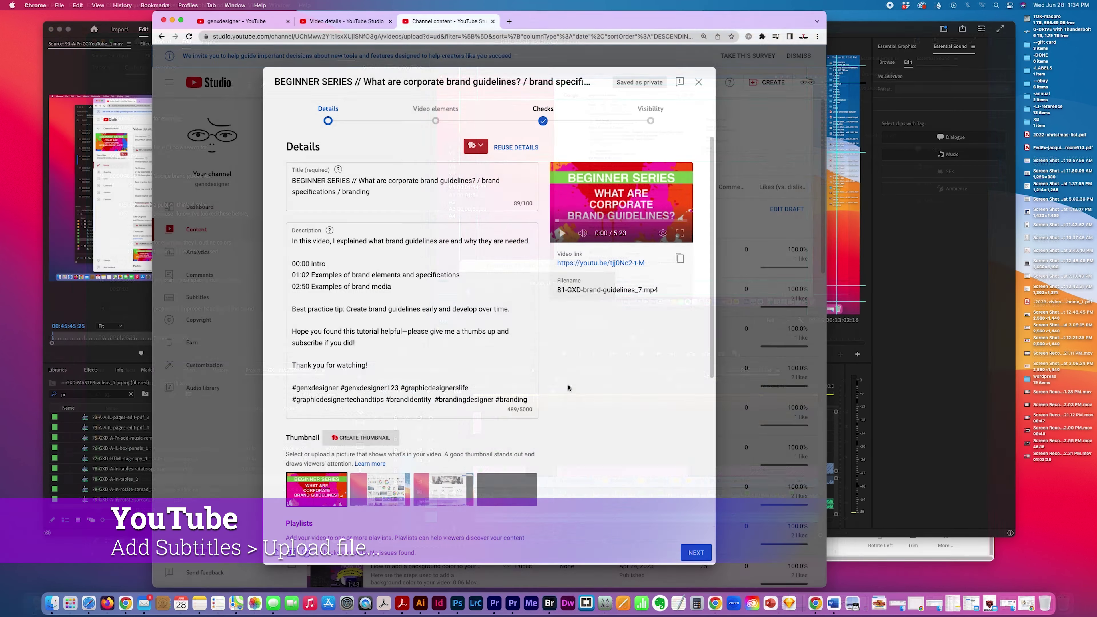
Add subtitles to the video draft by uploading 81-GXD-brand-guidelines_7.mp4.srt as a file with timing.
{"action": "scroll", "coordinate": [552, 426], "scroll_direction": "down", "scroll_amount": 6}
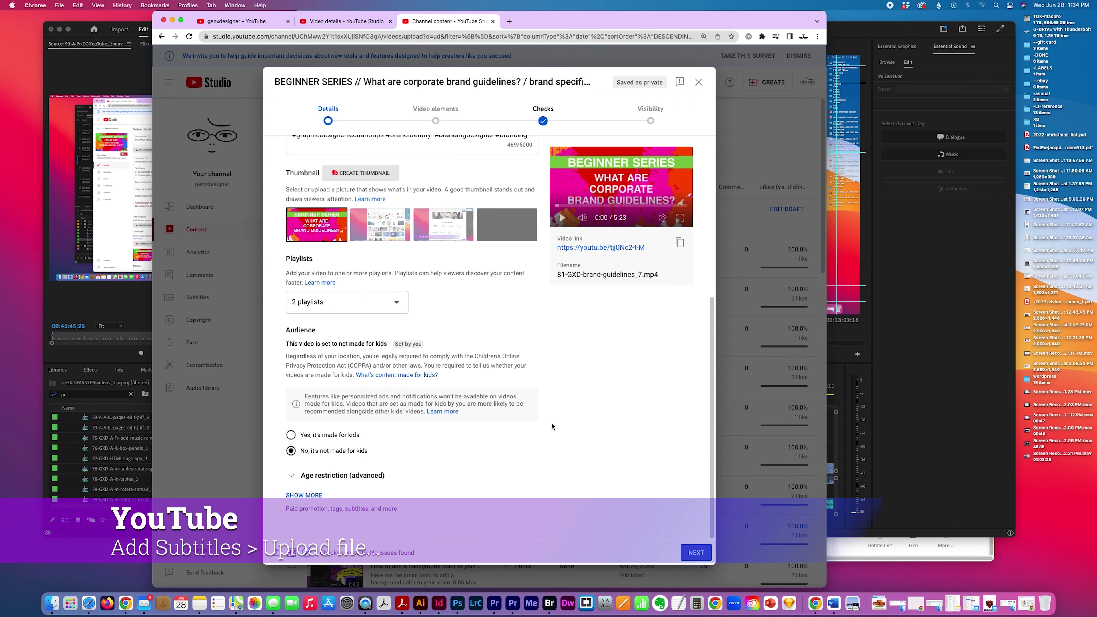
{"action": "scroll", "coordinate": [553, 426], "scroll_direction": "up", "scroll_amount": 6}
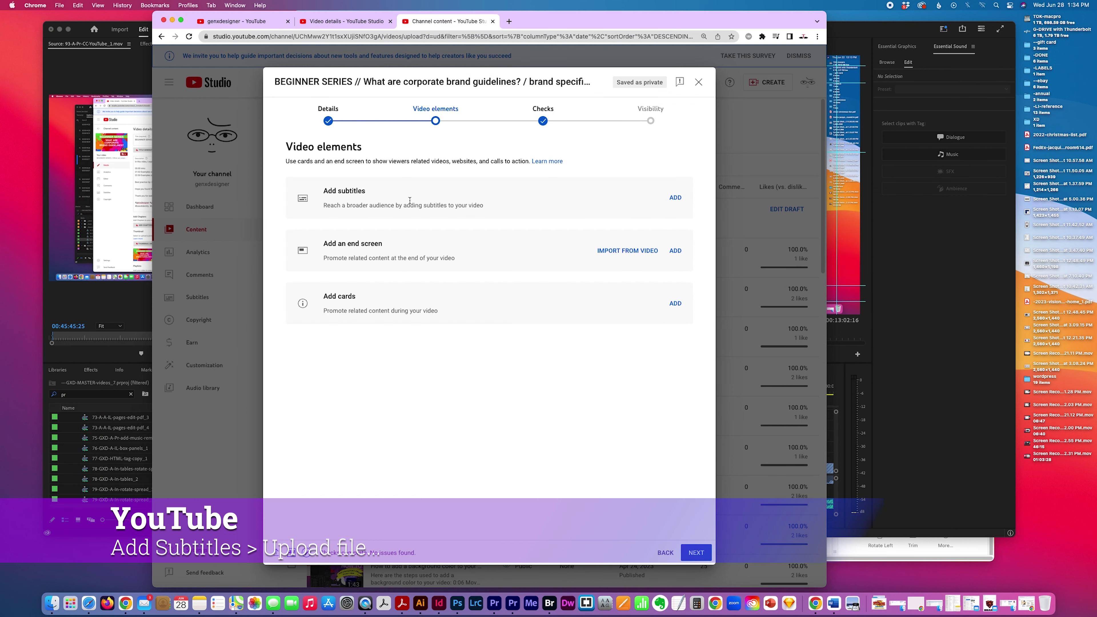
{"action": "left_click", "coordinate": [675, 197]}
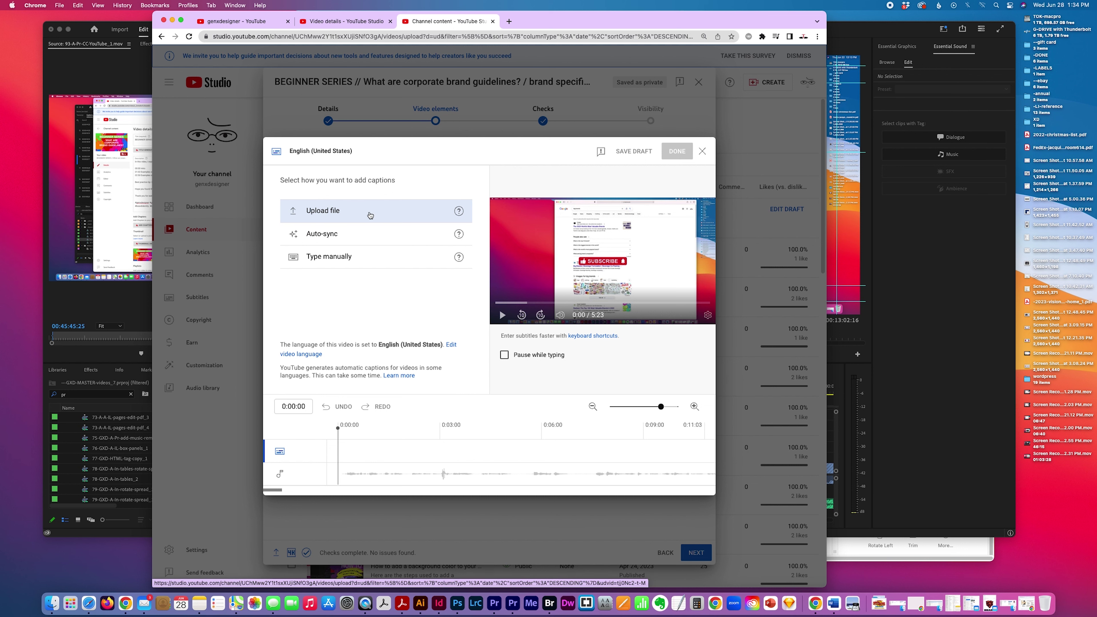
{"action": "left_click", "coordinate": [372, 214]}
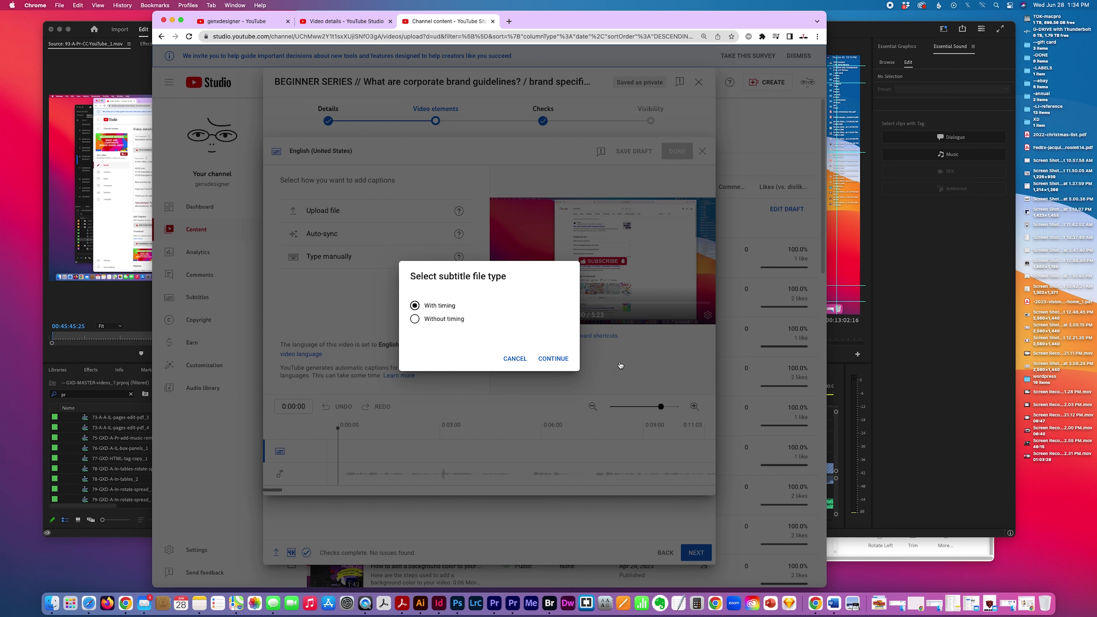
{"action": "key", "text": "Return"}
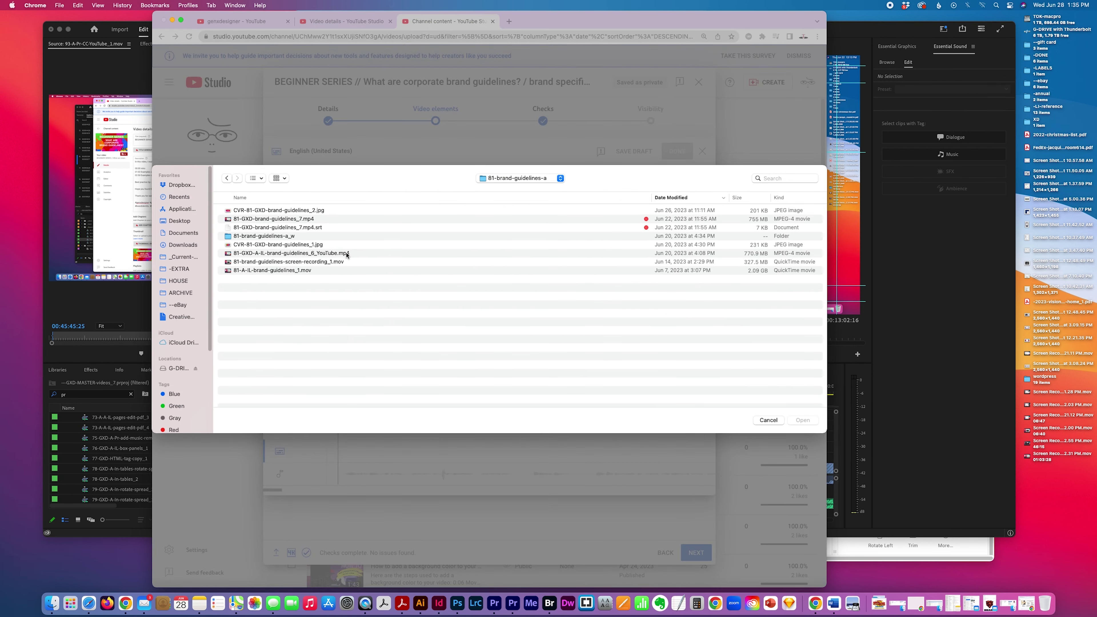
{"action": "left_click", "coordinate": [292, 227]}
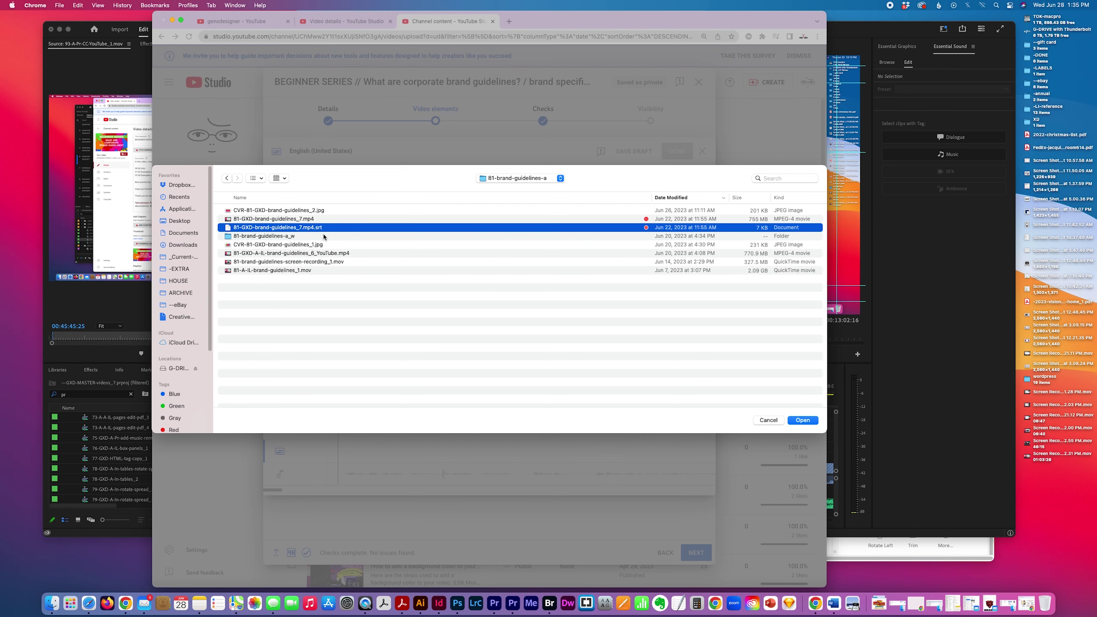
{"action": "left_click", "coordinate": [802, 420]}
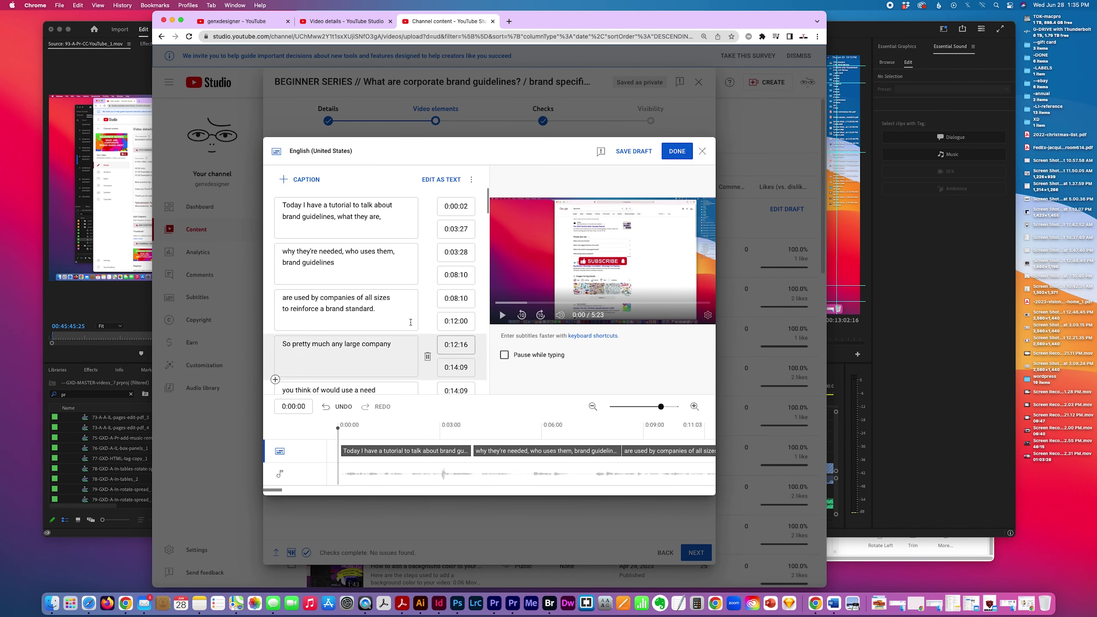
Review the uploaded caption lines and play the video from the beginning to check their timing, raising the volume.
{"action": "scroll", "coordinate": [320, 367], "scroll_direction": "down", "scroll_amount": 2}
{"action": "scroll", "coordinate": [320, 367], "scroll_direction": "down", "scroll_amount": 5}
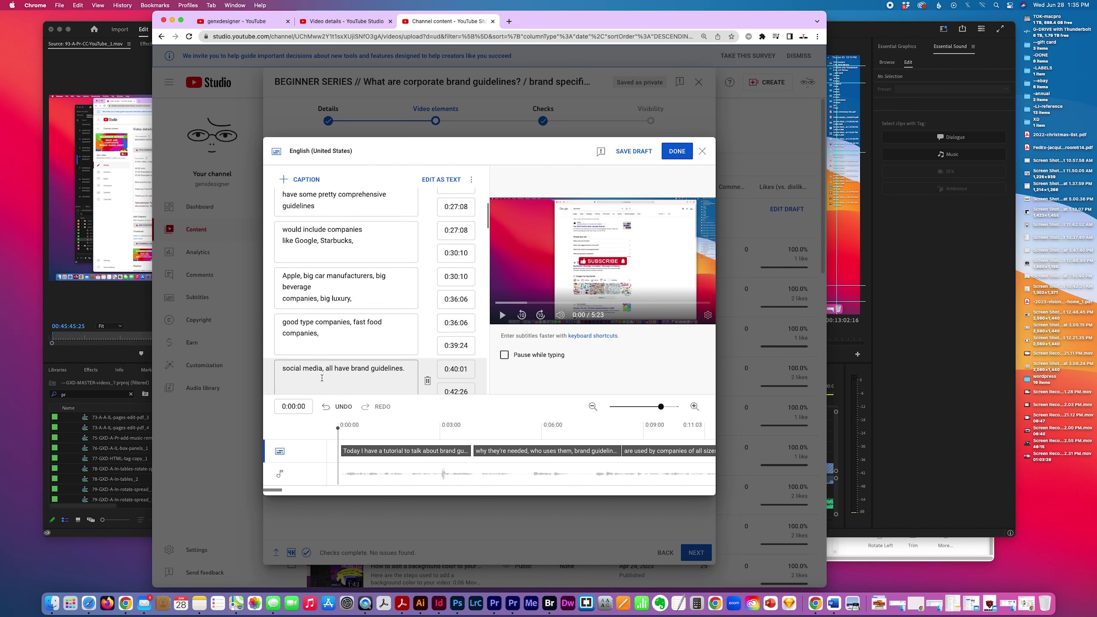
{"action": "scroll", "coordinate": [328, 363], "scroll_direction": "up", "scroll_amount": 10}
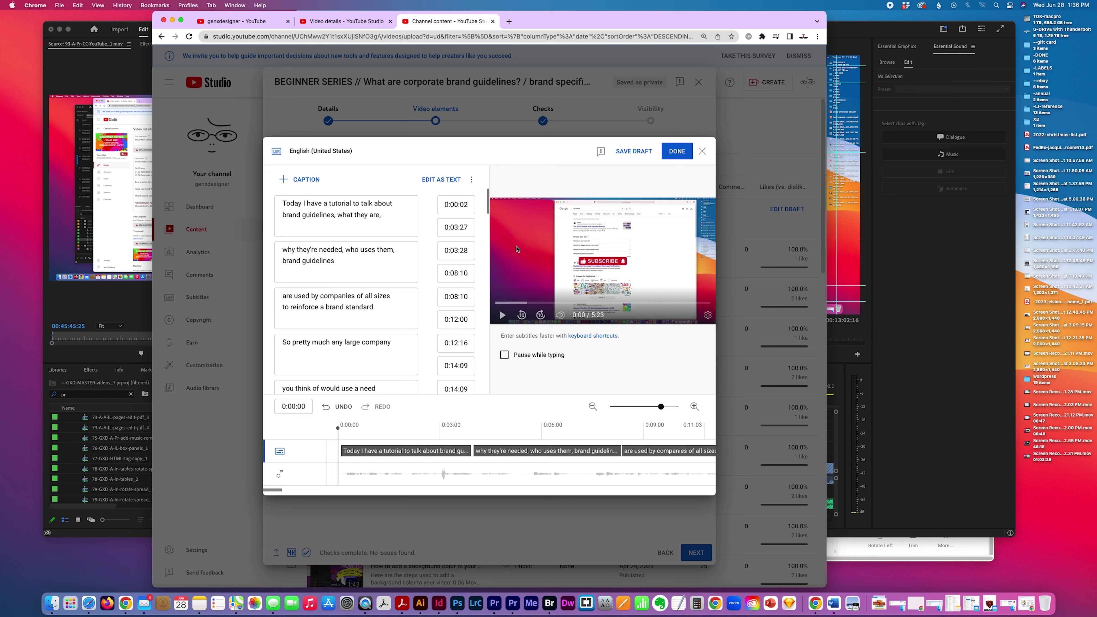
{"action": "scroll", "coordinate": [383, 309], "scroll_direction": "down", "scroll_amount": 2}
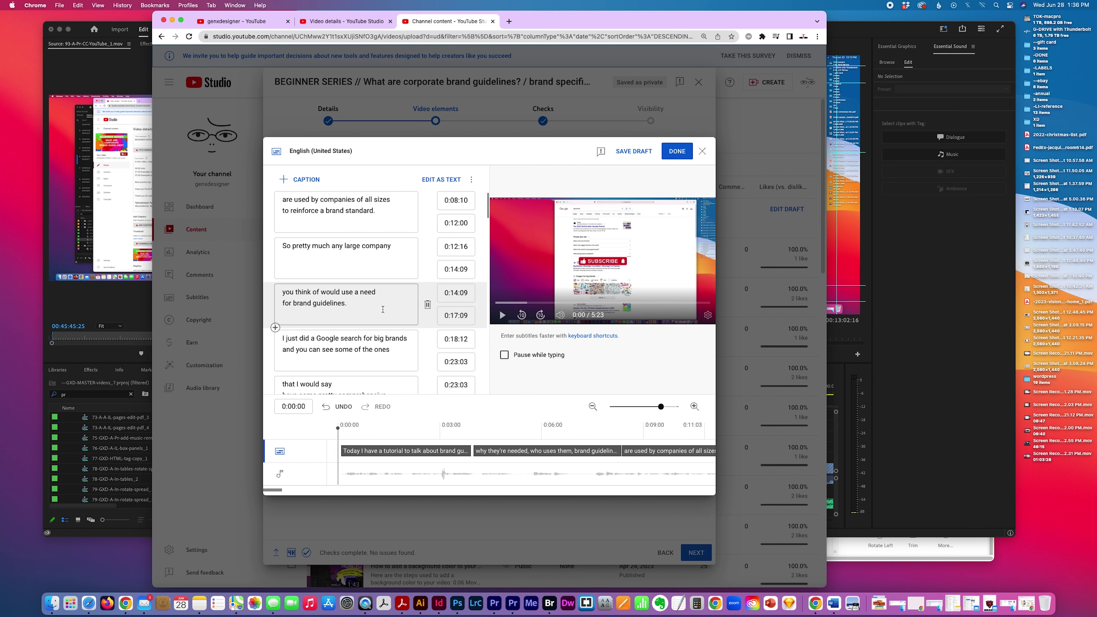
{"action": "scroll", "coordinate": [383, 310], "scroll_direction": "down", "scroll_amount": 2}
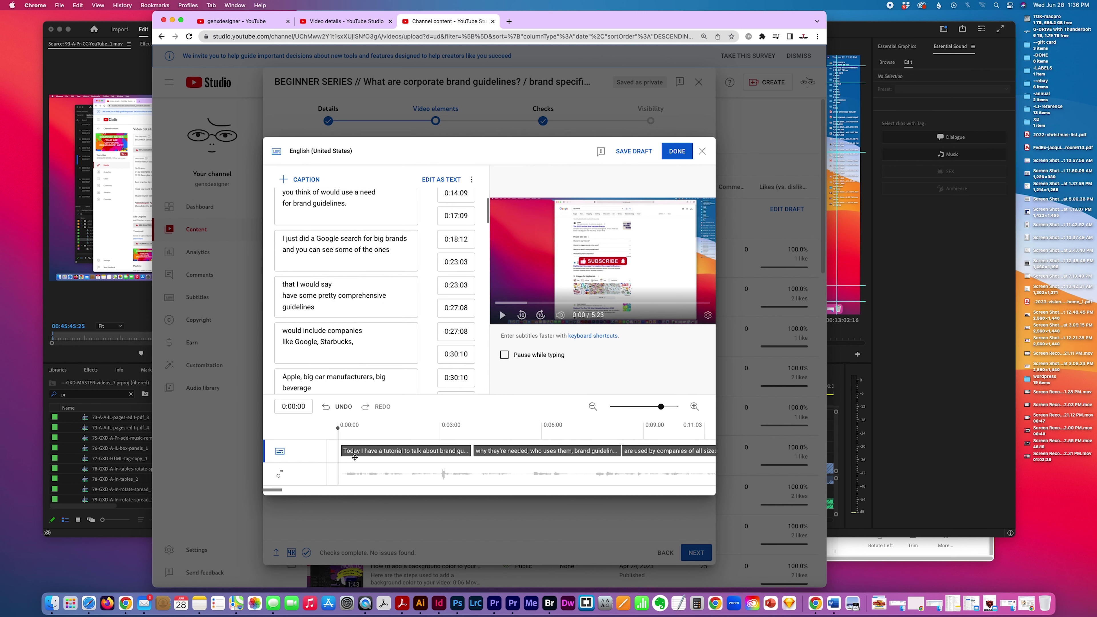
{"action": "key", "text": "space"}
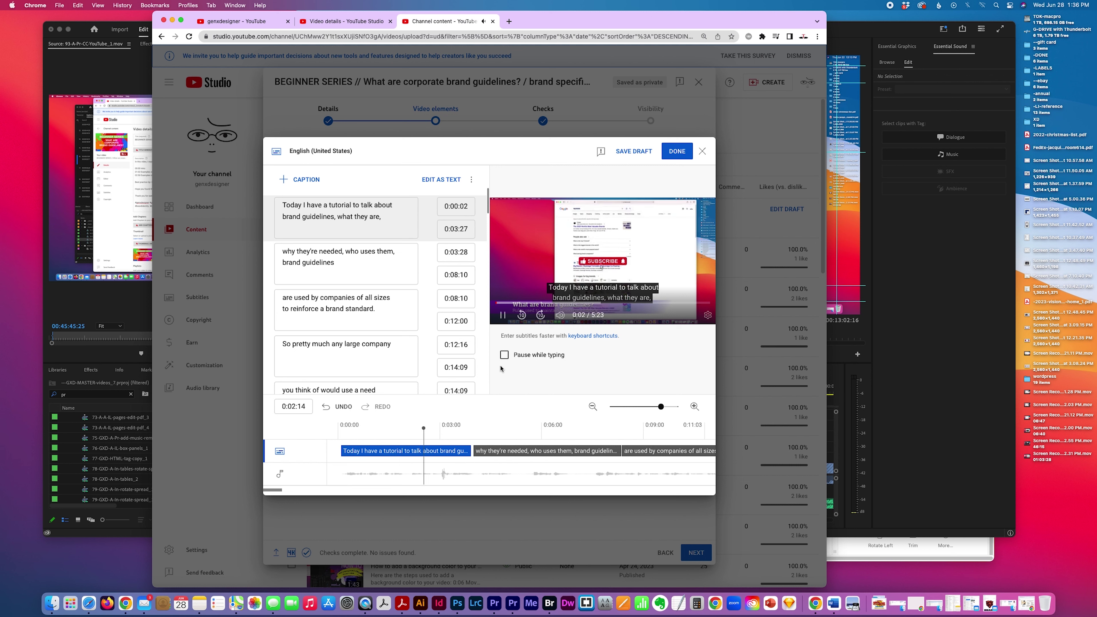
{"action": "key", "text": "XF86AudioRaiseVolume"}
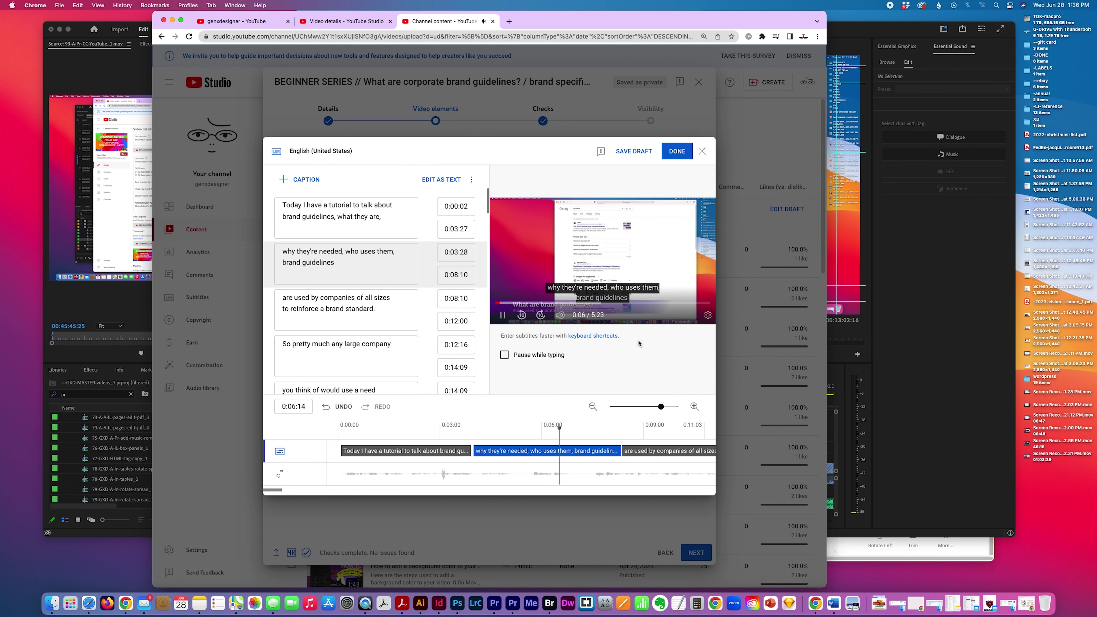
Finish the English (United States) subtitles and save the brand guidelines video draft with Private visibility.
{"action": "key", "text": "space"}
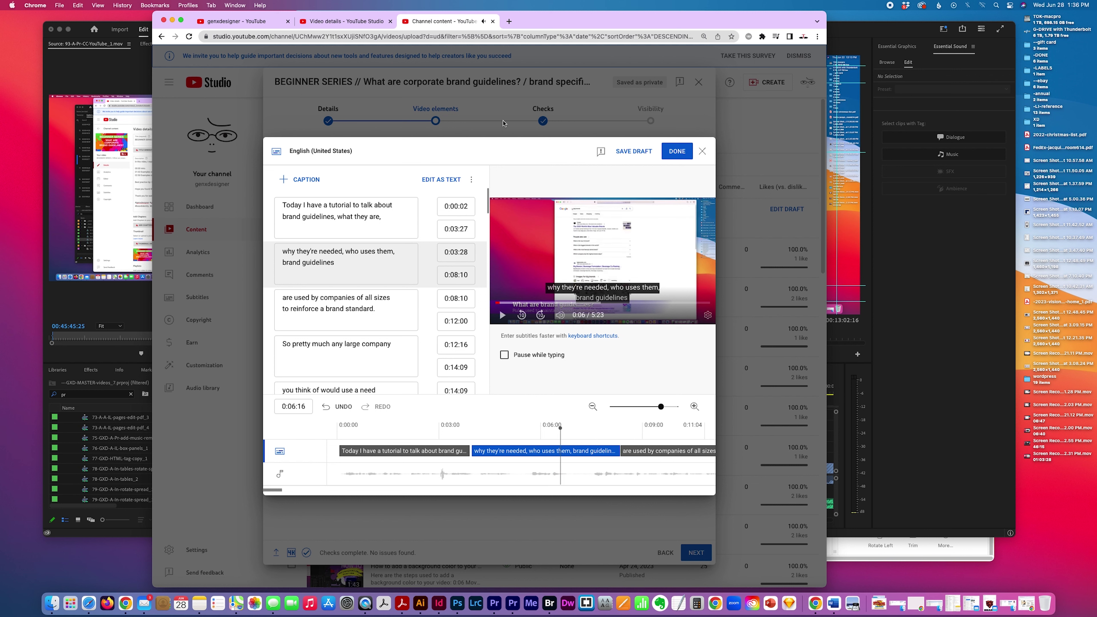
{"action": "left_click", "coordinate": [677, 151]}
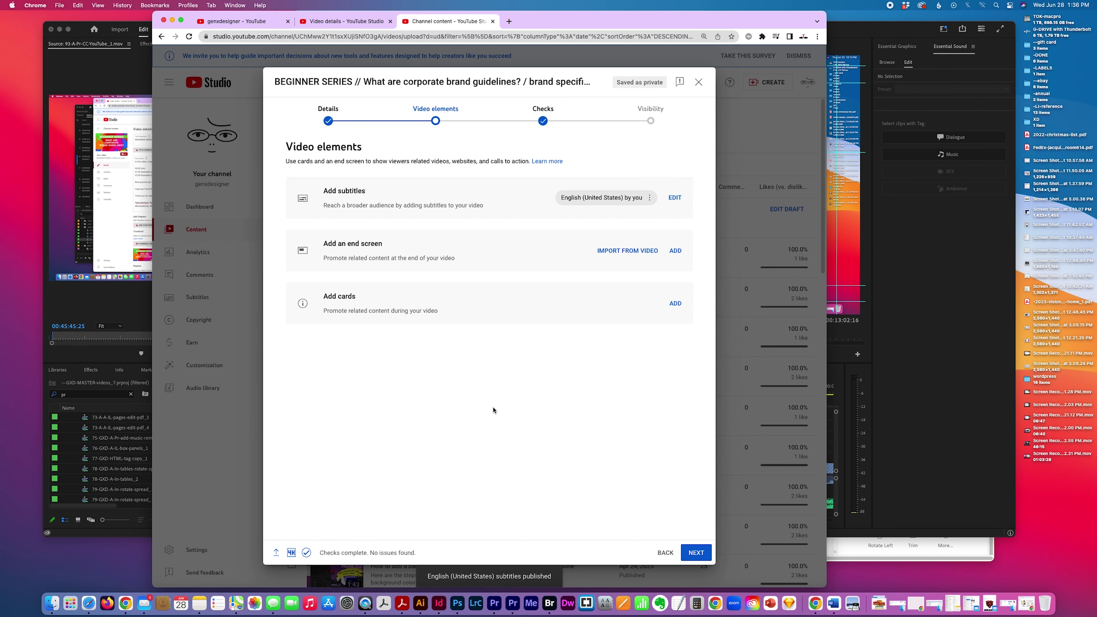
{"action": "left_click", "coordinate": [703, 555]}
{"action": "left_click", "coordinate": [703, 557]}
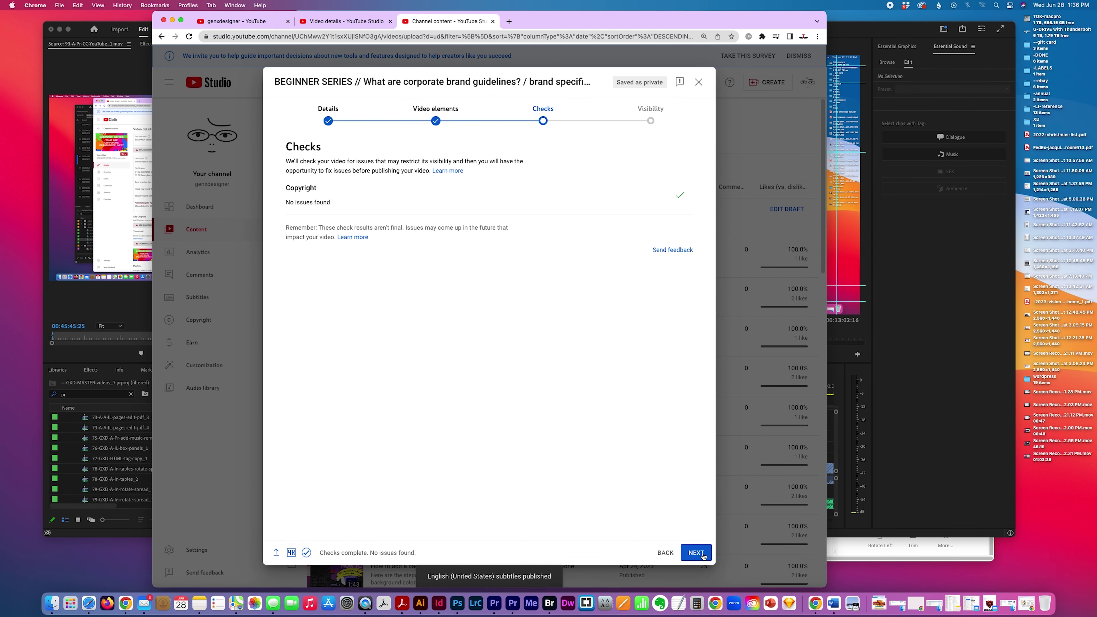
{"action": "left_click", "coordinate": [702, 555]}
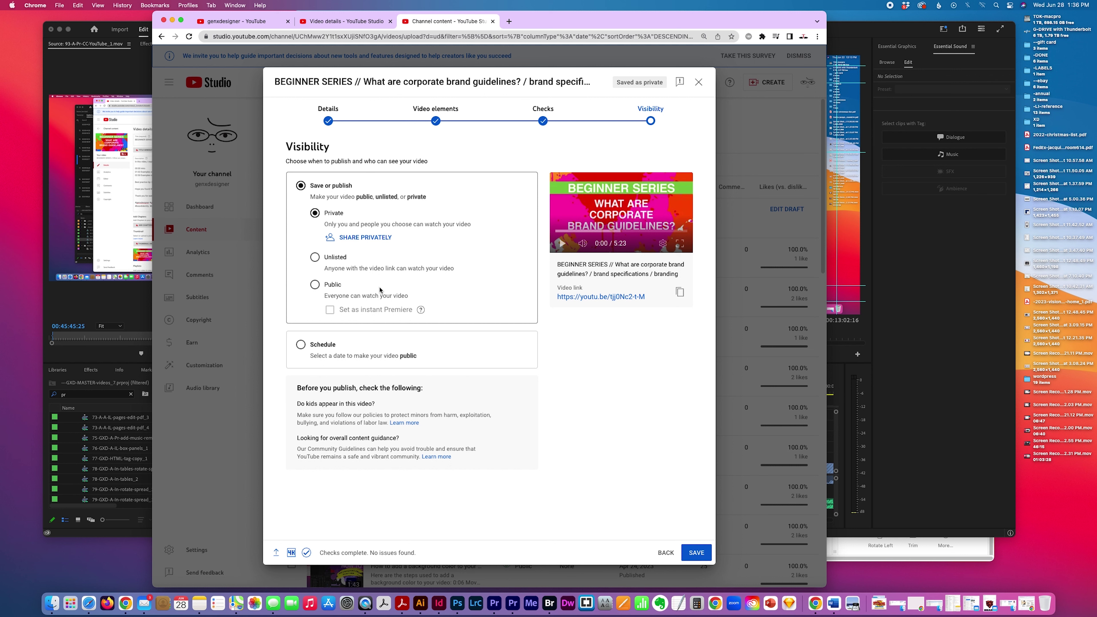
{"action": "left_click", "coordinate": [704, 555]}
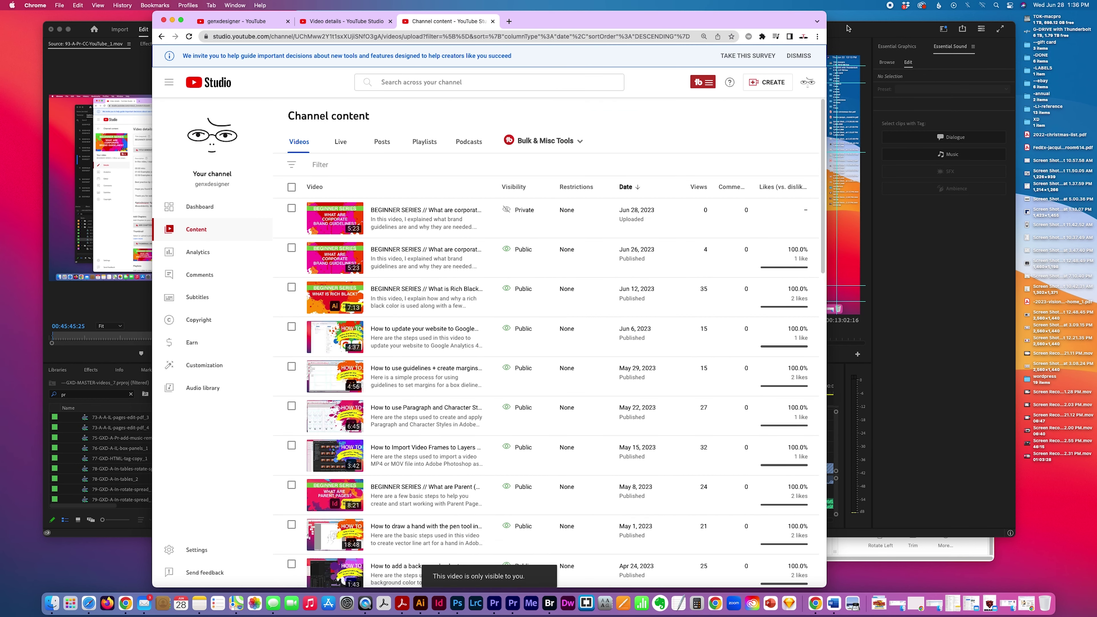
{"action": "left_click", "coordinate": [920, 294]}
{"action": "left_click", "coordinate": [584, 557]}
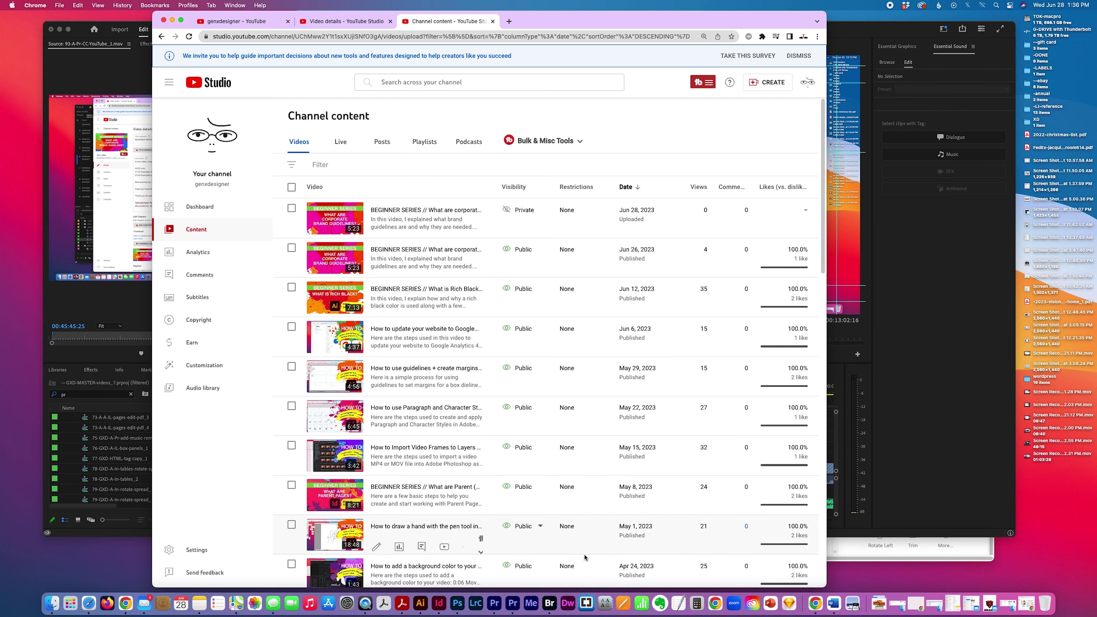